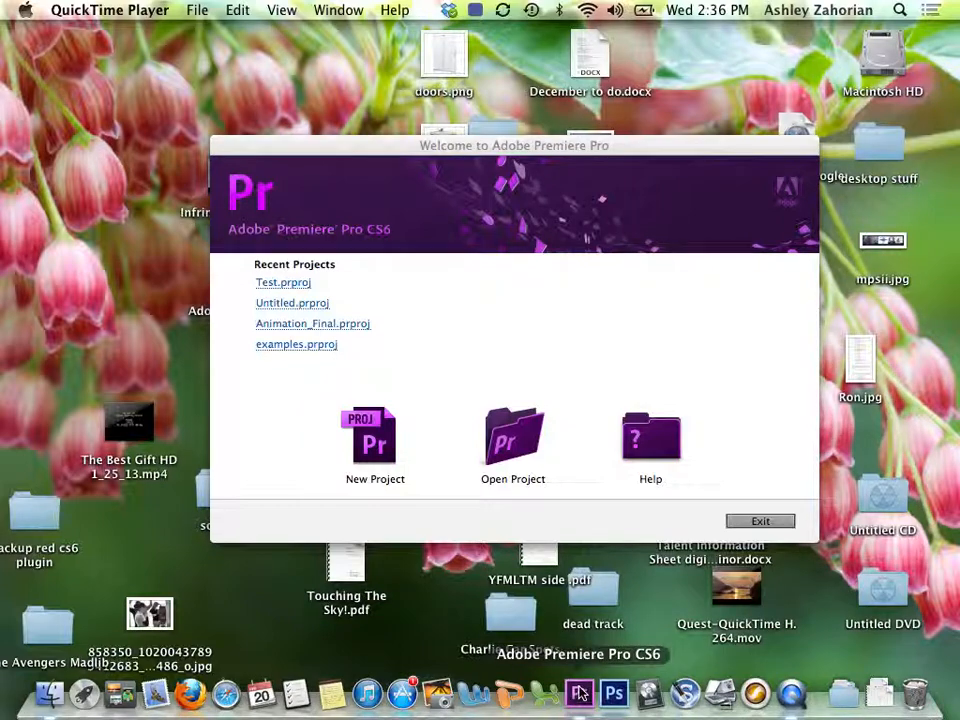
Switch to Finder, locate the Adobe Premiere Pro CS6 application inside its folder in Applications, and close the window.
{"action": "left_click", "coordinate": [50, 693]}
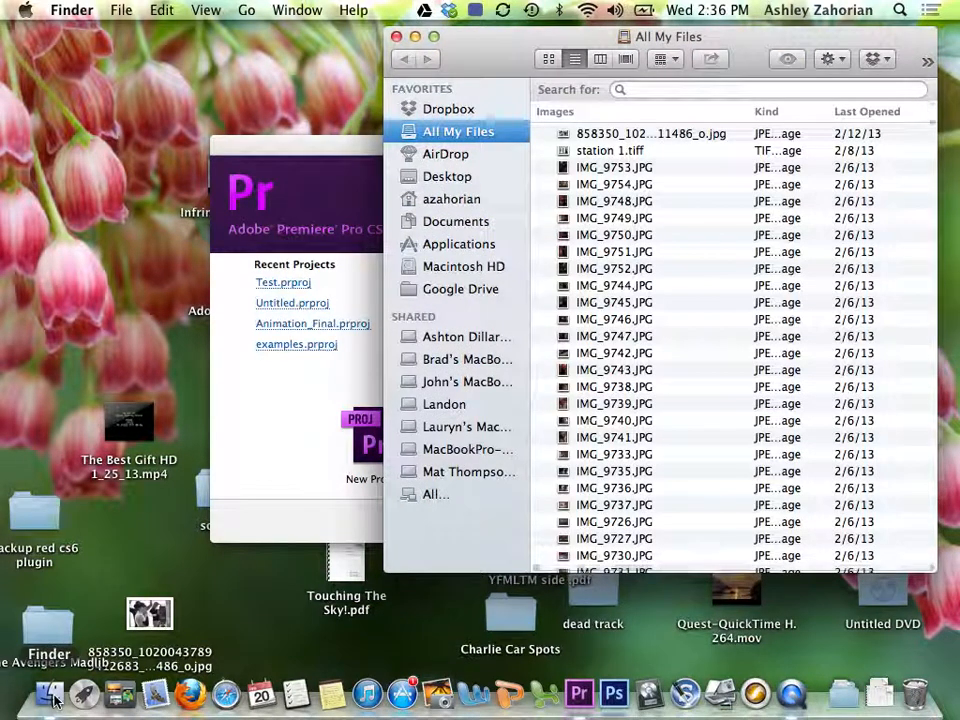
{"action": "left_click", "coordinate": [441, 252]}
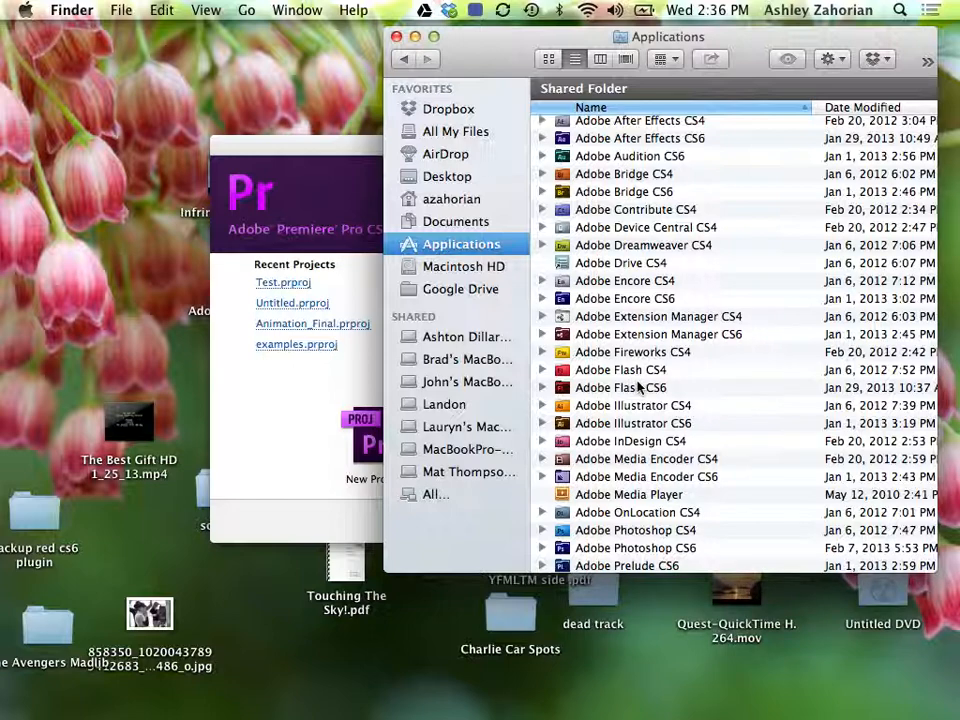
{"action": "scroll", "coordinate": [640, 387], "scroll_direction": "down", "scroll_amount": 5}
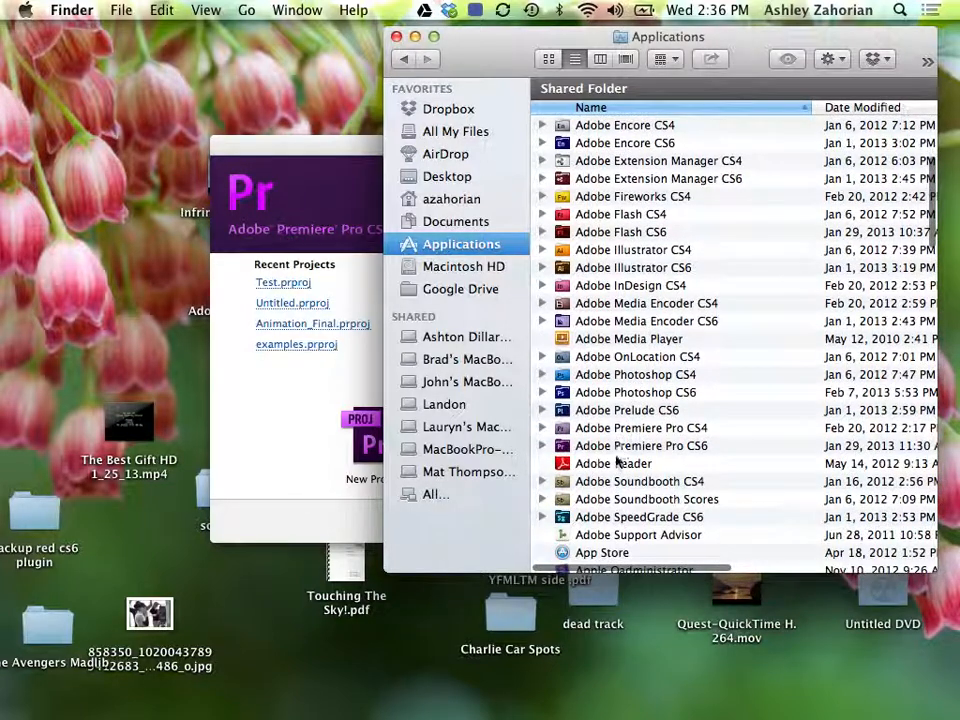
{"action": "left_click", "coordinate": [617, 447]}
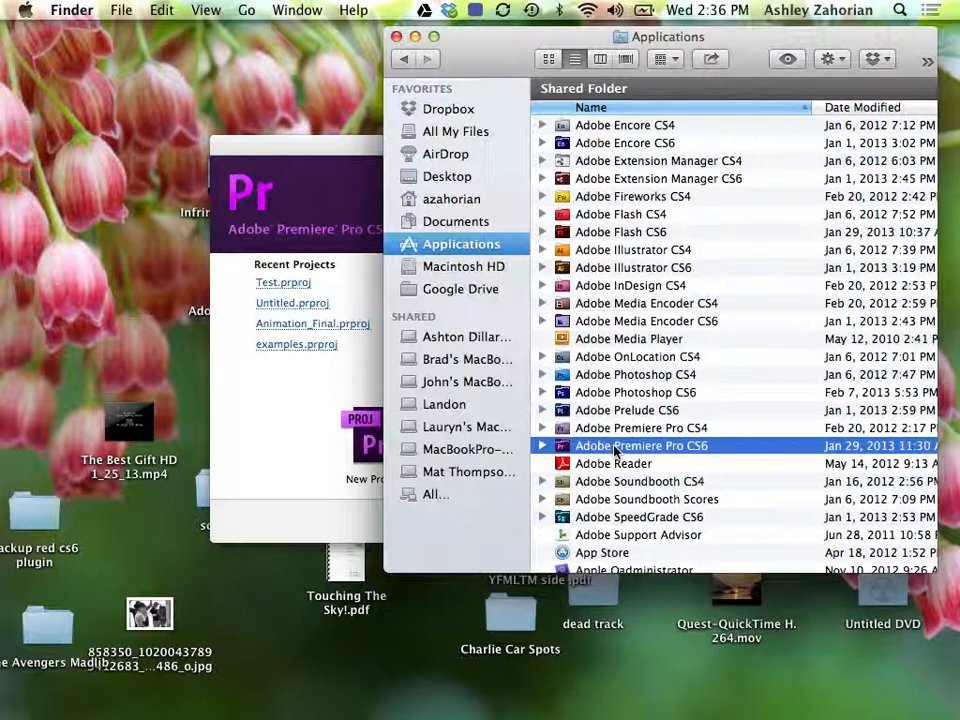
{"action": "left_click", "coordinate": [538, 447]}
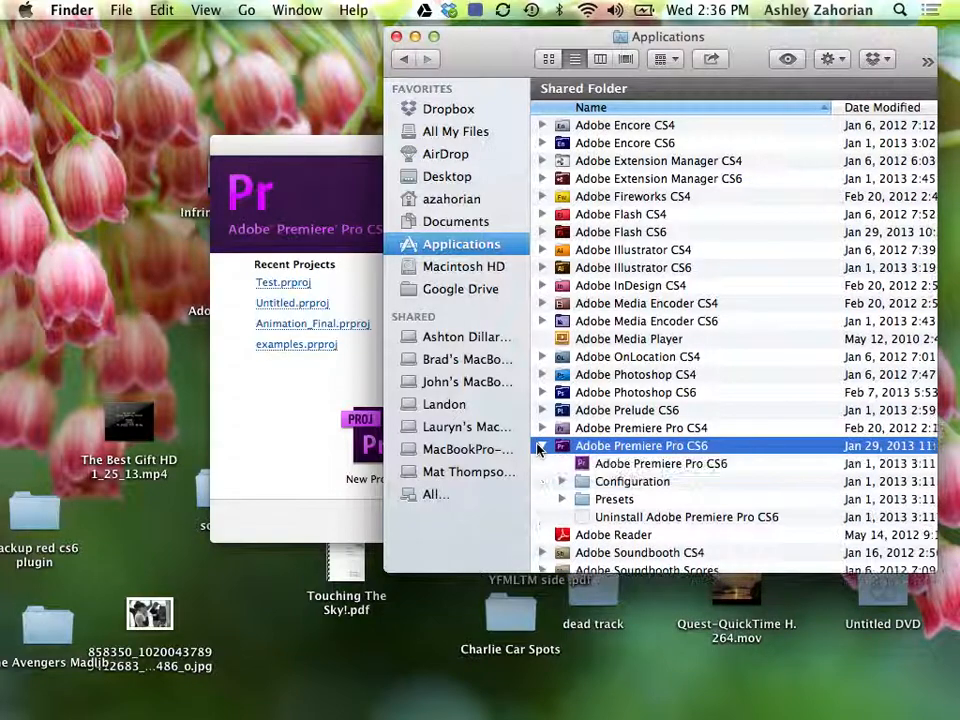
{"action": "left_click", "coordinate": [598, 465]}
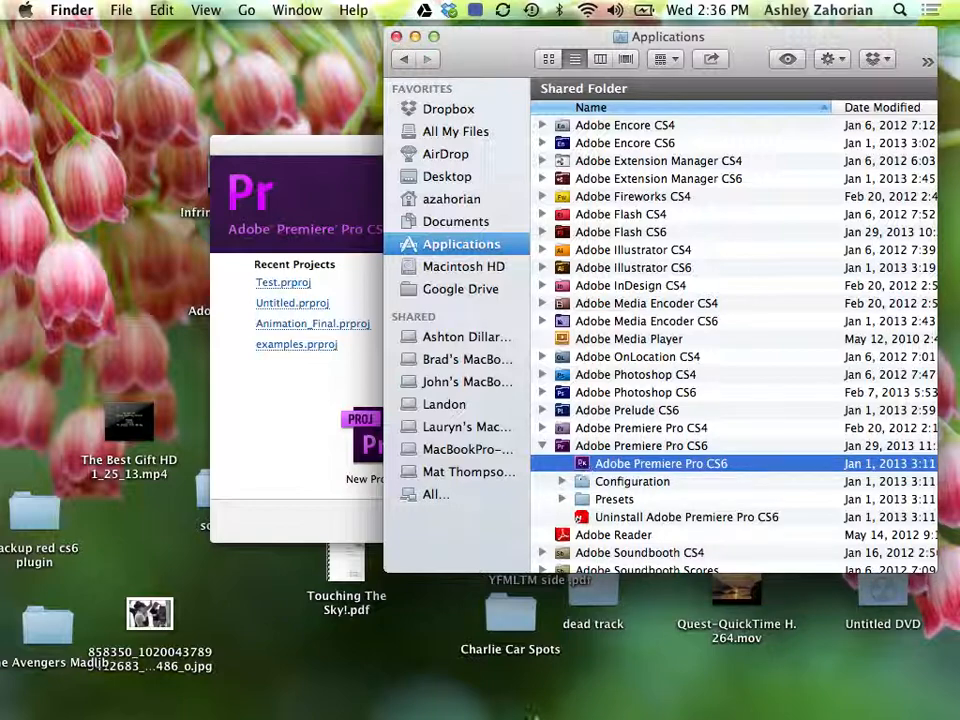
{"action": "mouse_move", "coordinate": [534, 717]}
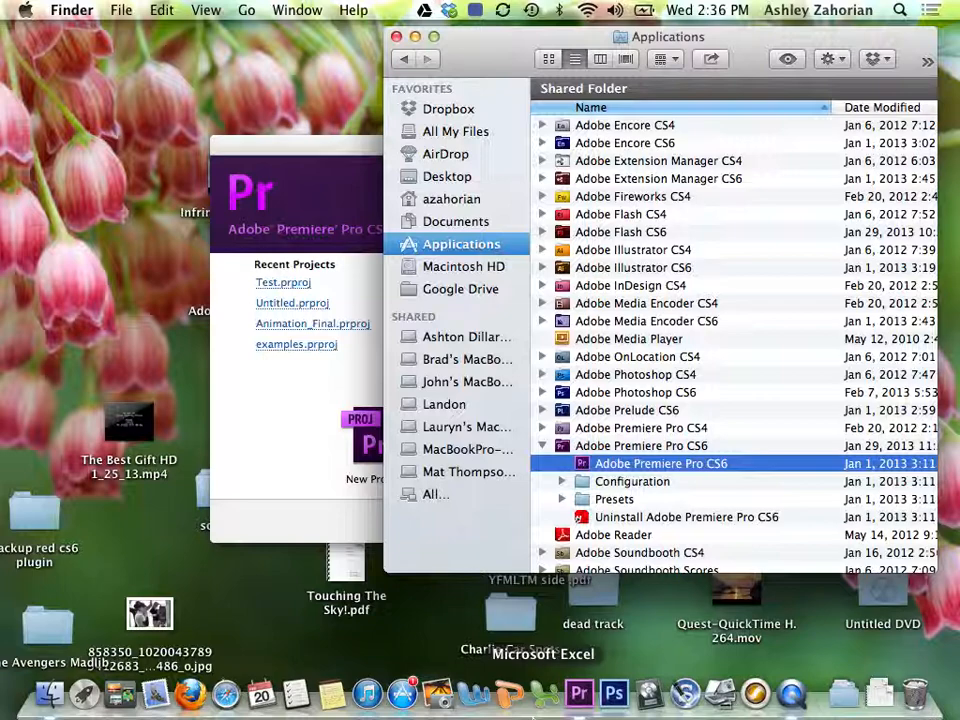
{"action": "left_click", "coordinate": [396, 37]}
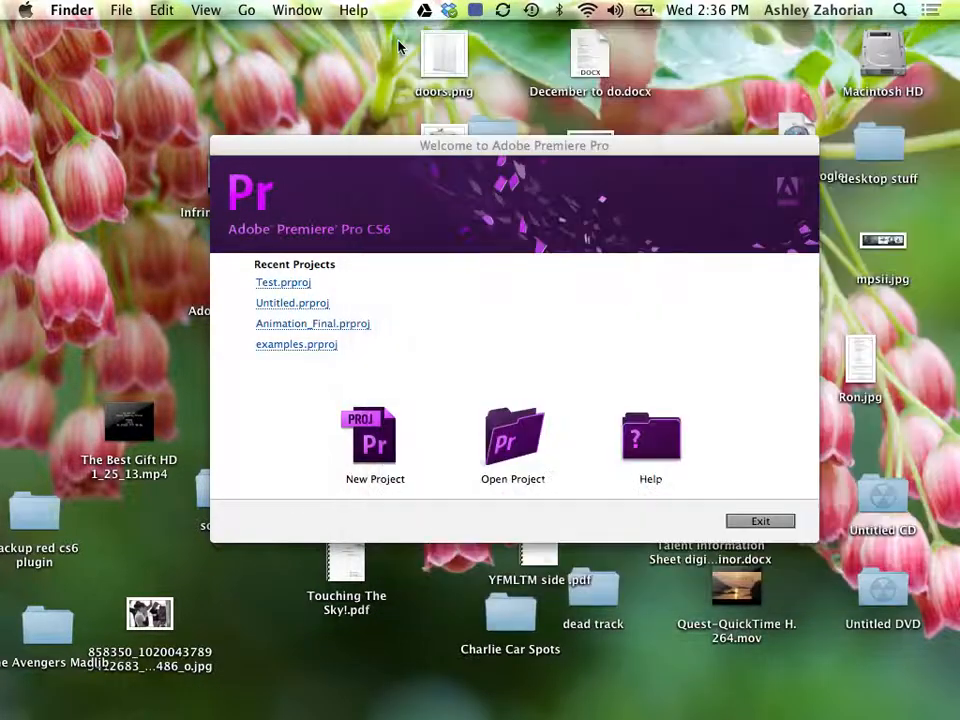
Start a new project in Adobe Premiere Pro and browse to the Documents folder for its location.
{"action": "left_click", "coordinate": [445, 197]}
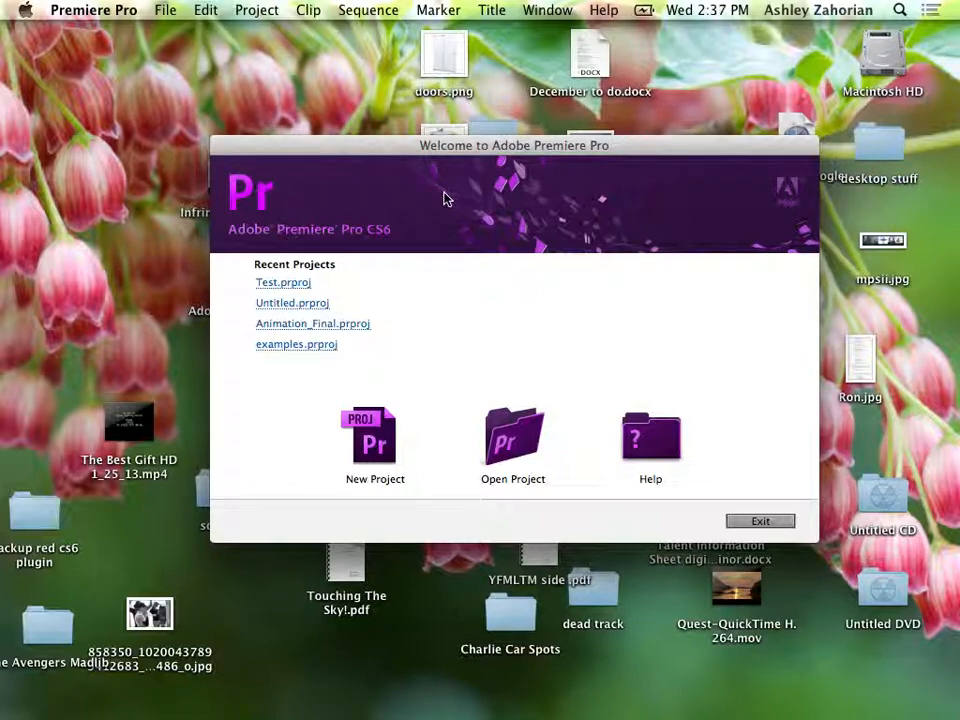
{"action": "left_click", "coordinate": [370, 440]}
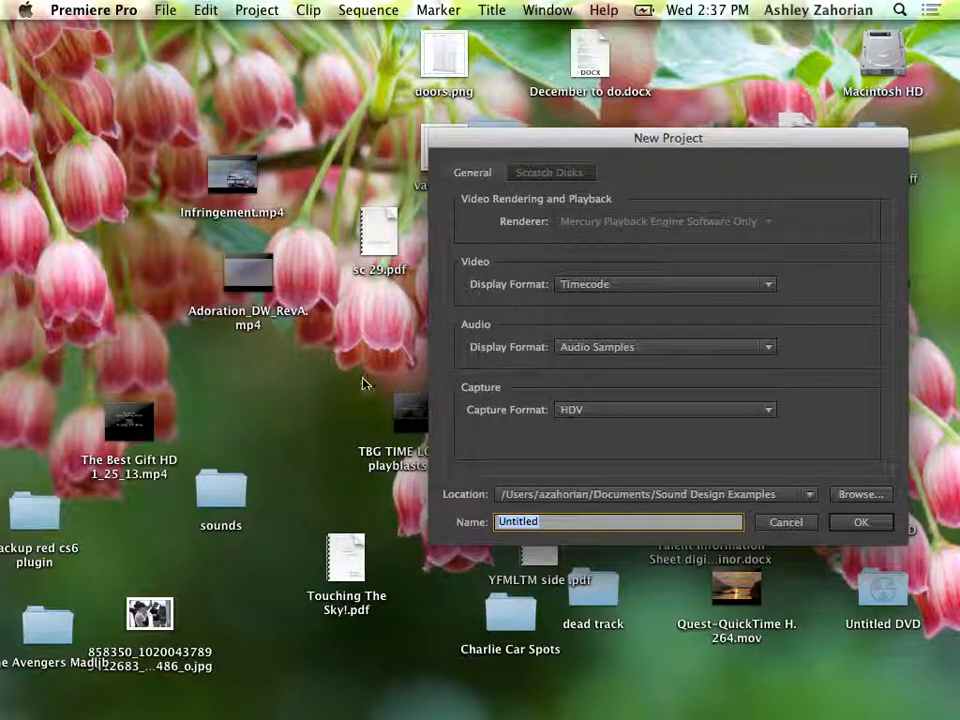
{"action": "left_click", "coordinate": [862, 494]}
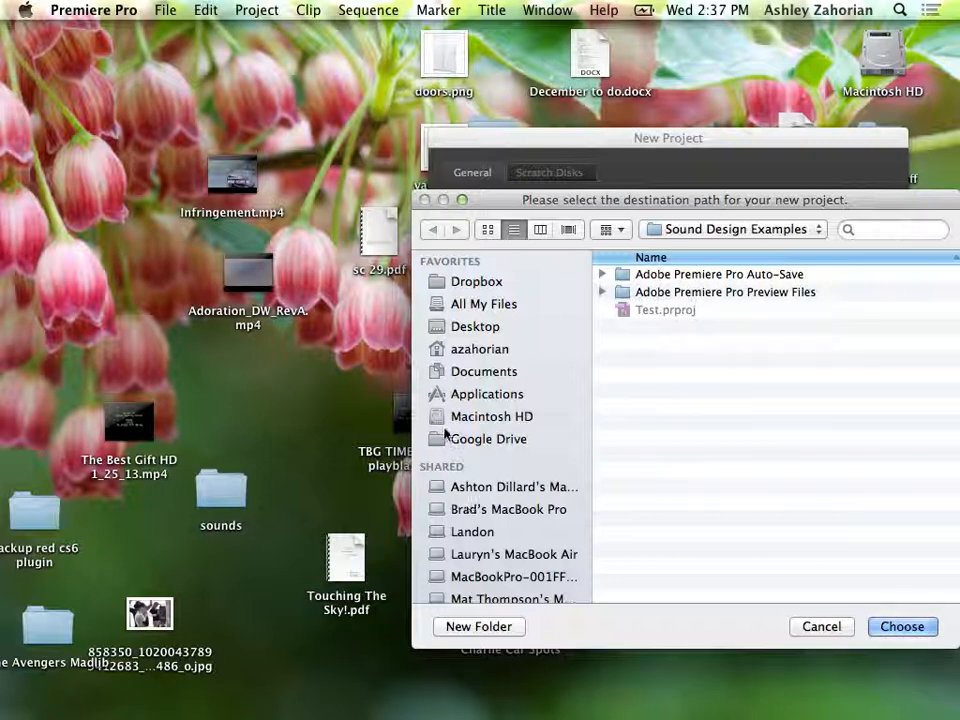
{"action": "left_click", "coordinate": [459, 371]}
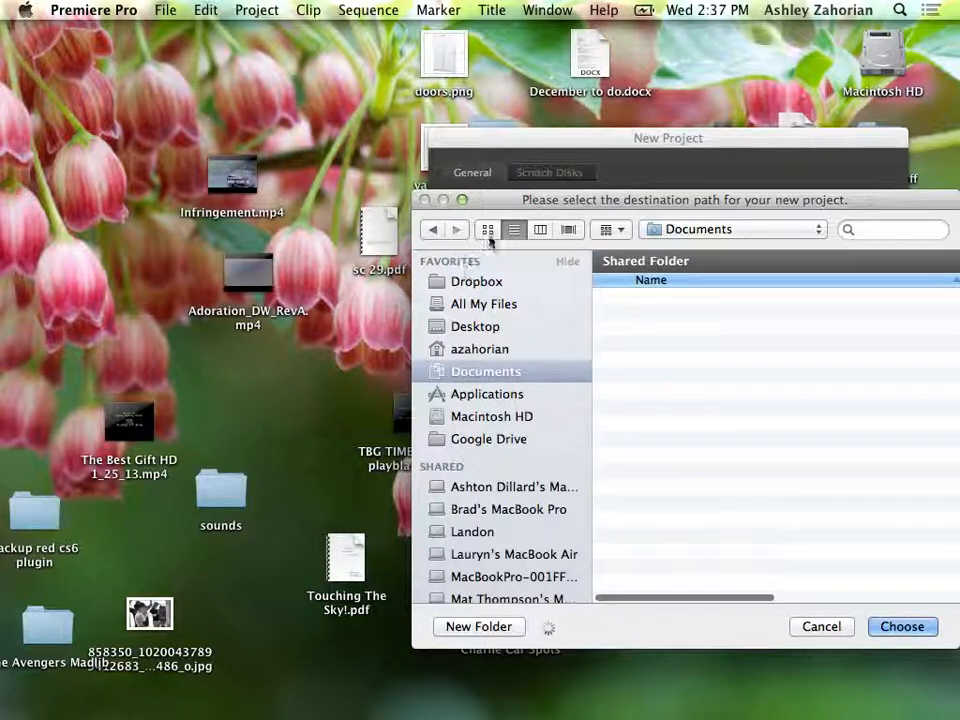
{"action": "left_click_drag", "start_coordinate": [507, 208], "coordinate": [286, 159]}
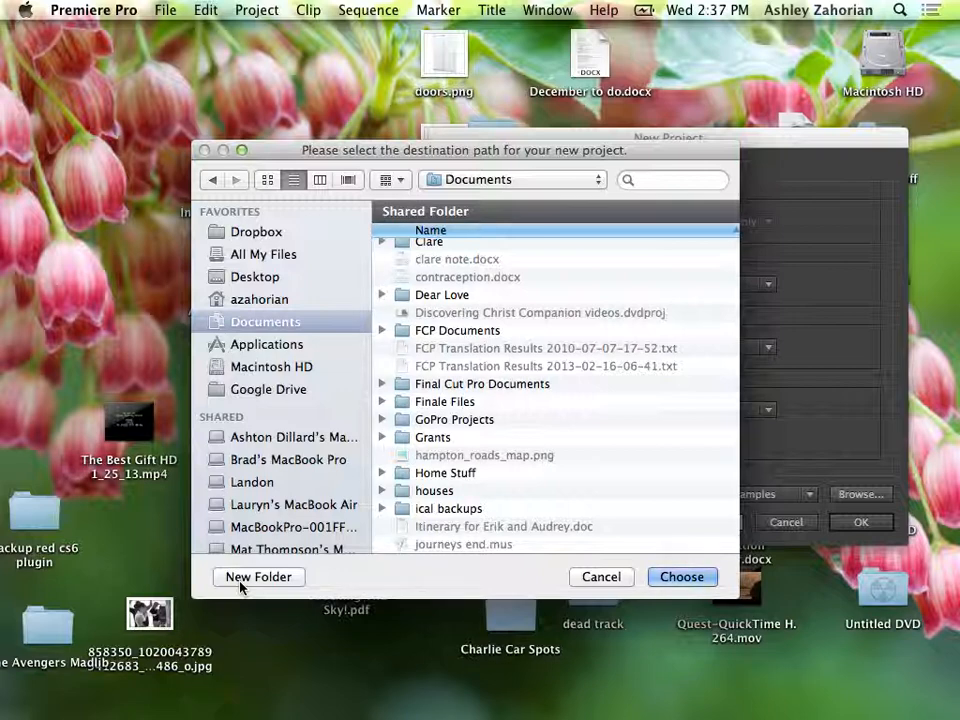
Create a folder named Selg_TBG in Documents and choose it as the project location.
{"action": "left_click", "coordinate": [258, 577]}
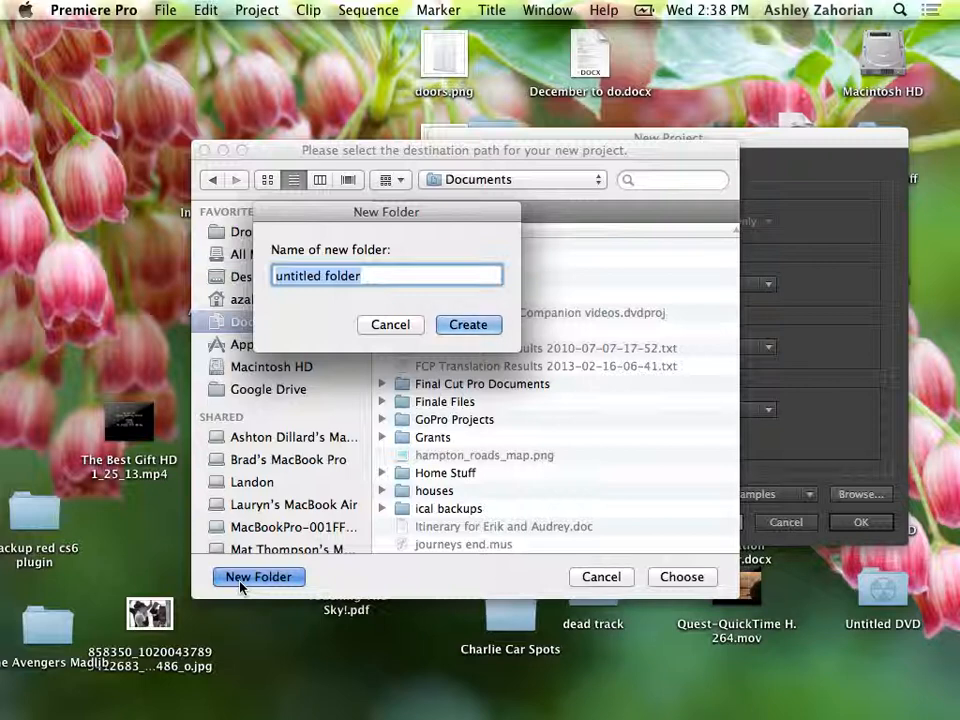
{"action": "type", "text": "Selg_"}
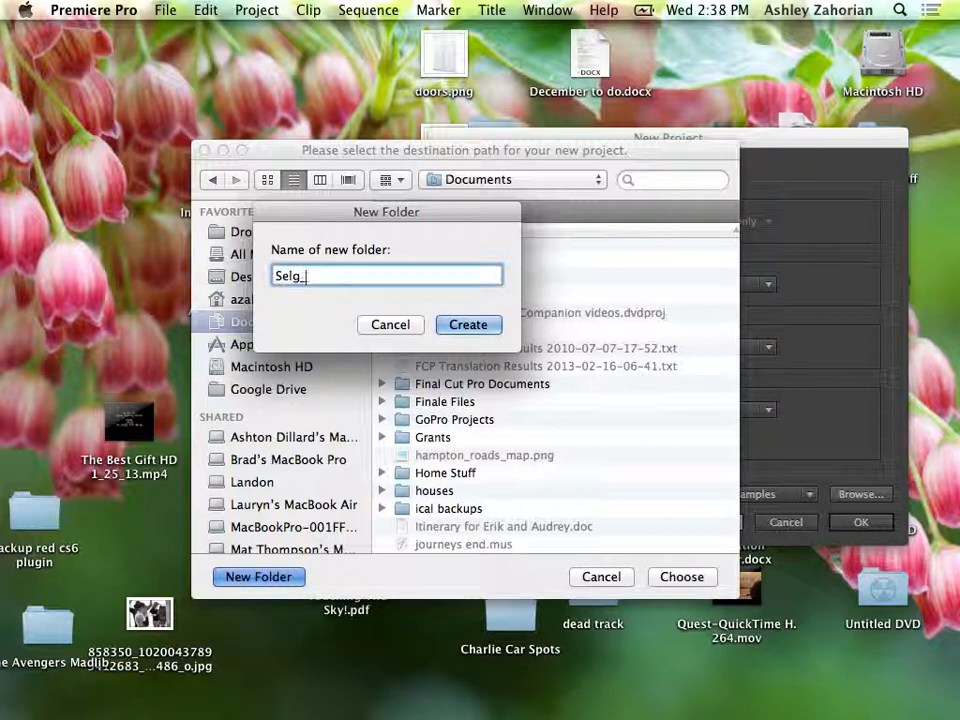
{"action": "type", "text": "TBG"}
{"action": "left_click", "coordinate": [465, 328]}
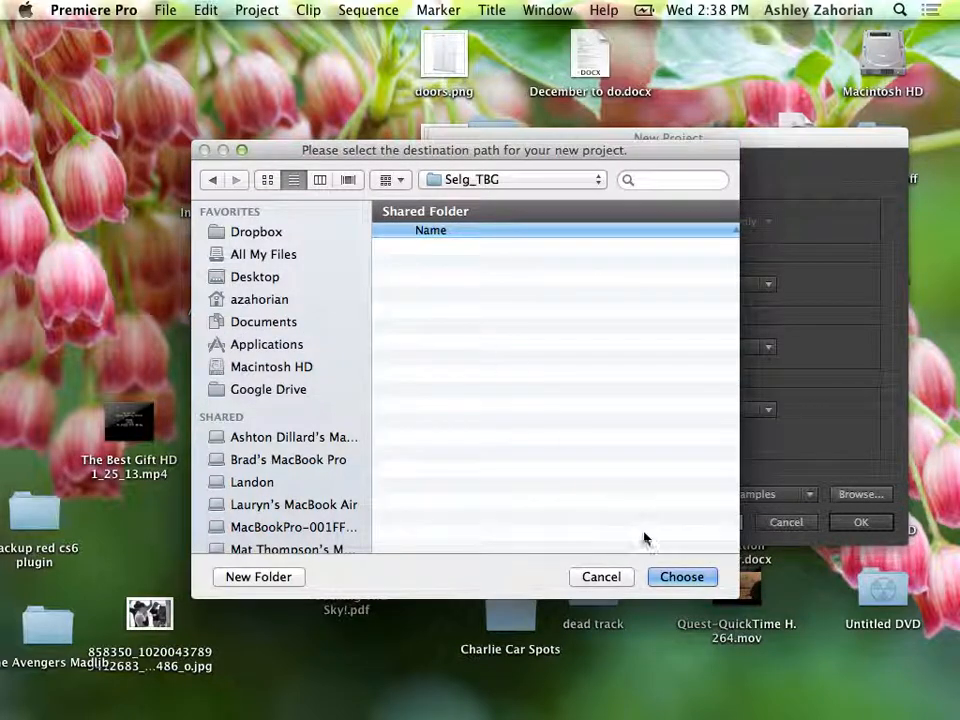
{"action": "left_click", "coordinate": [690, 578]}
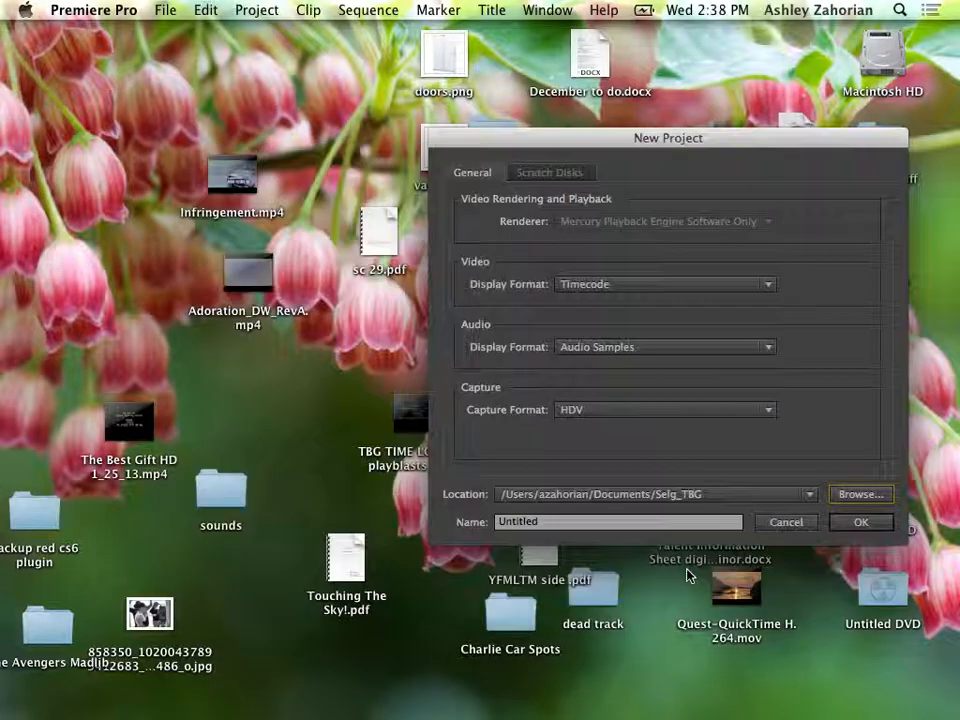
Name the new project Selg_TBG and create it.
{"action": "left_click", "coordinate": [520, 521]}
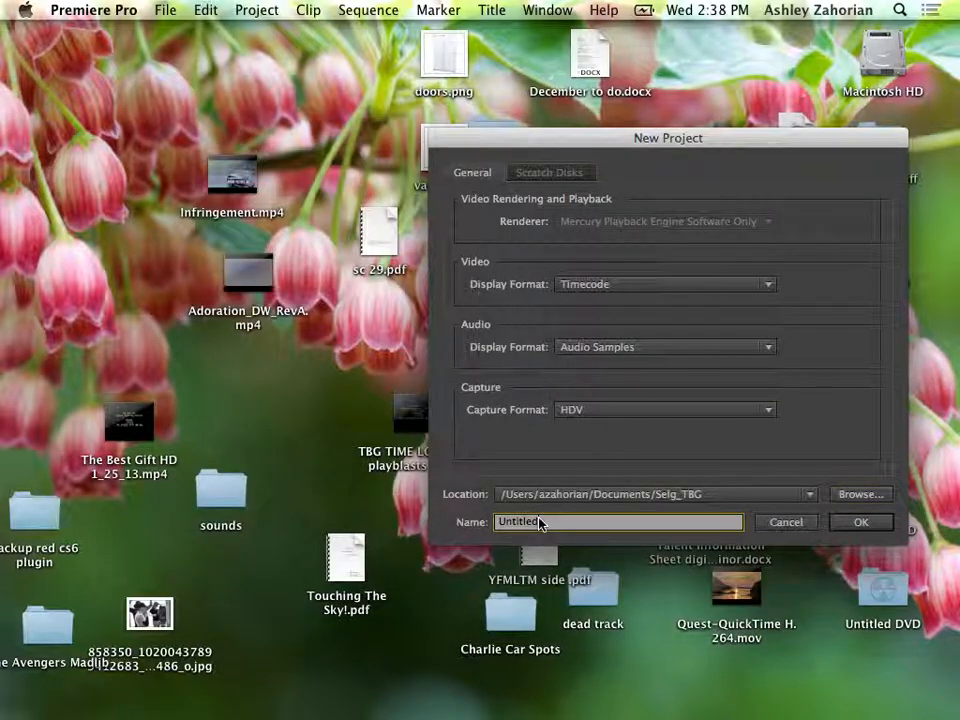
{"action": "double_click", "coordinate": [530, 521]}
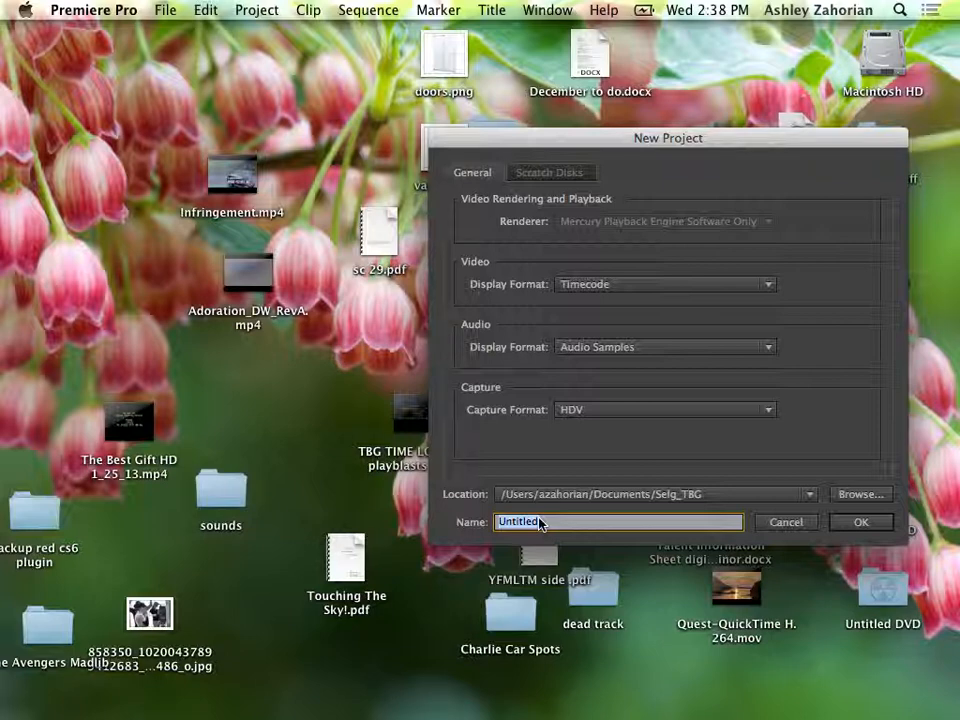
{"action": "type", "text": "Selg_TB"}
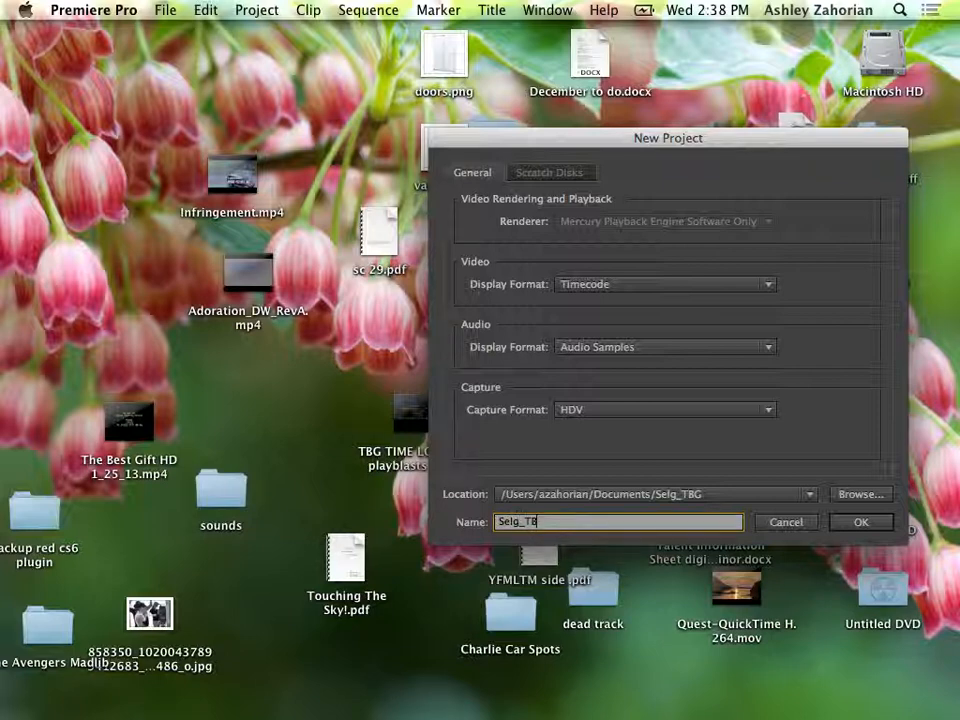
{"action": "type", "text": "G"}
{"action": "left_click", "coordinate": [853, 525]}
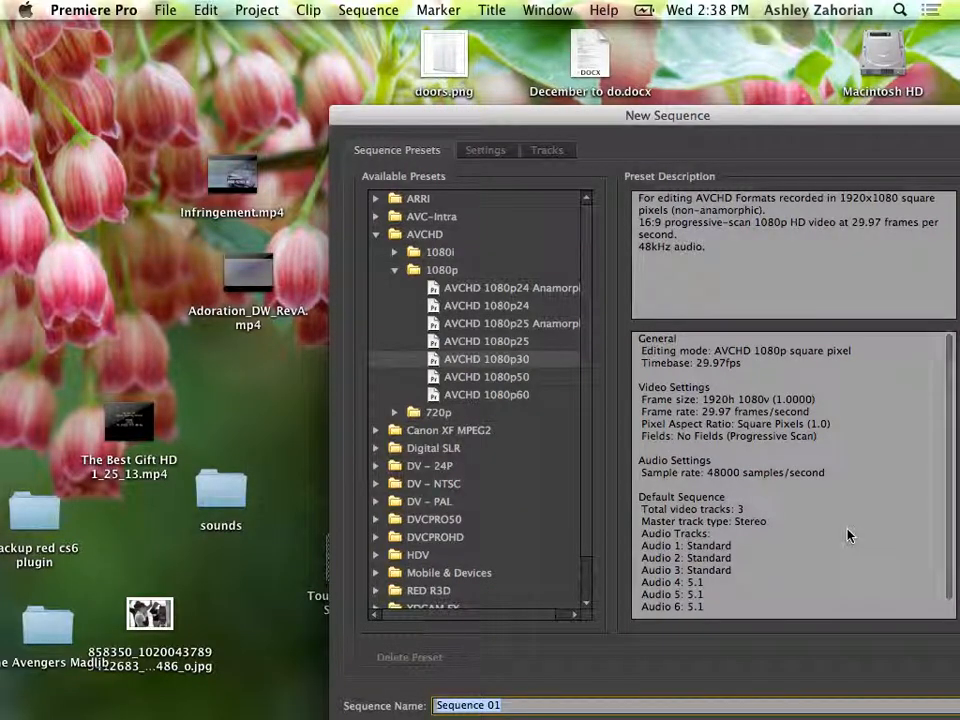
Create Sequence 01 with the AVCHD 1080p30 preset and enlarge the project window to fill the screen.
{"action": "left_click_drag", "start_coordinate": [718, 111], "coordinate": [503, 50]}
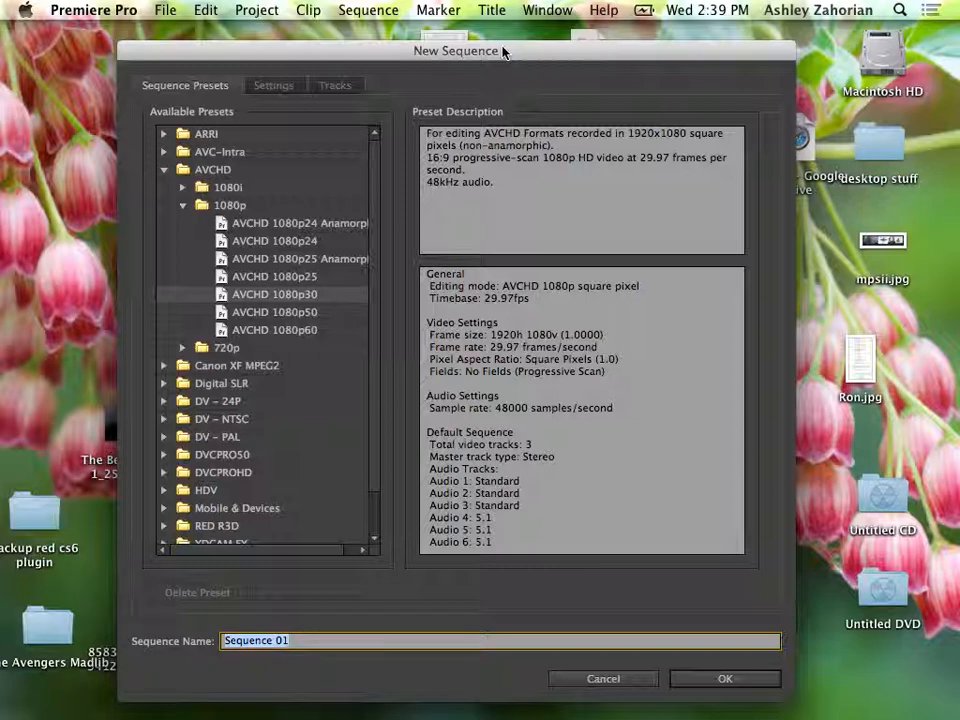
{"action": "left_click", "coordinate": [165, 170]}
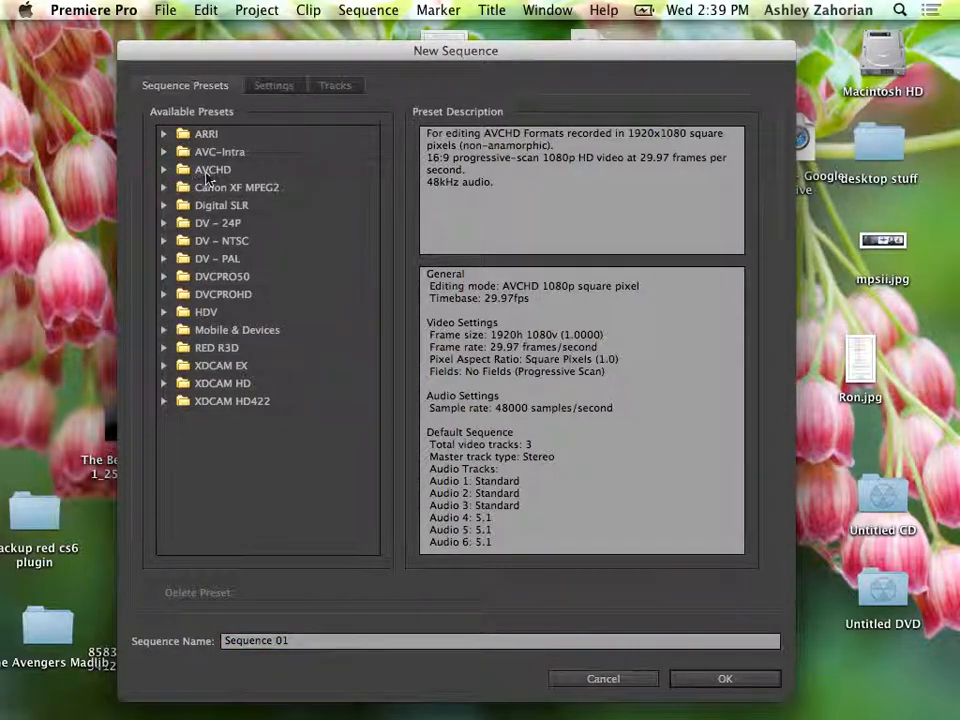
{"action": "left_click", "coordinate": [207, 172]}
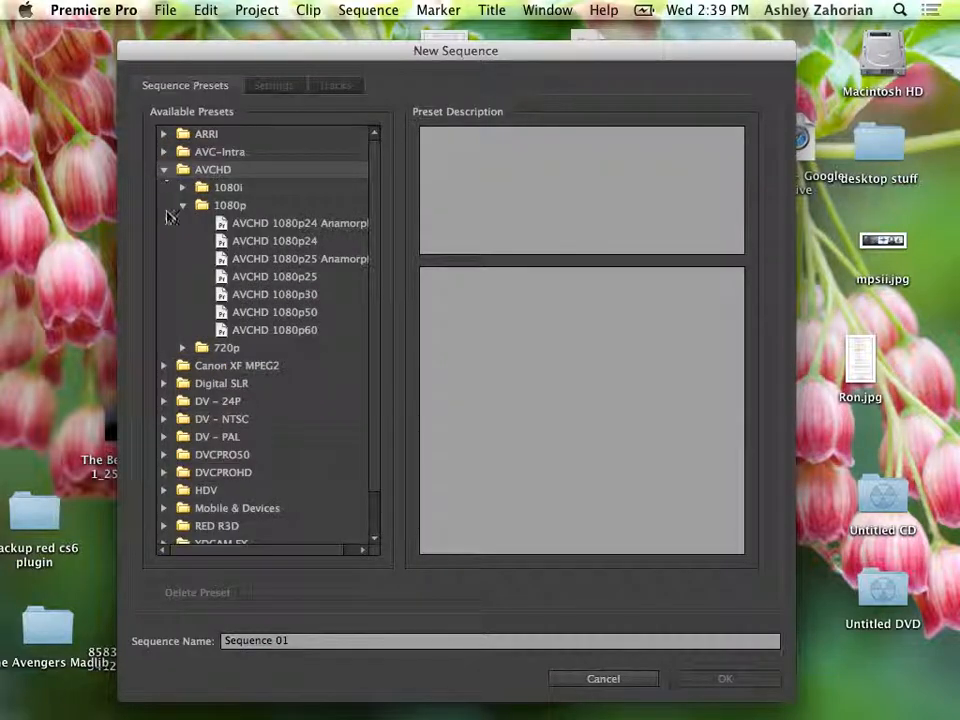
{"action": "left_click", "coordinate": [215, 206]}
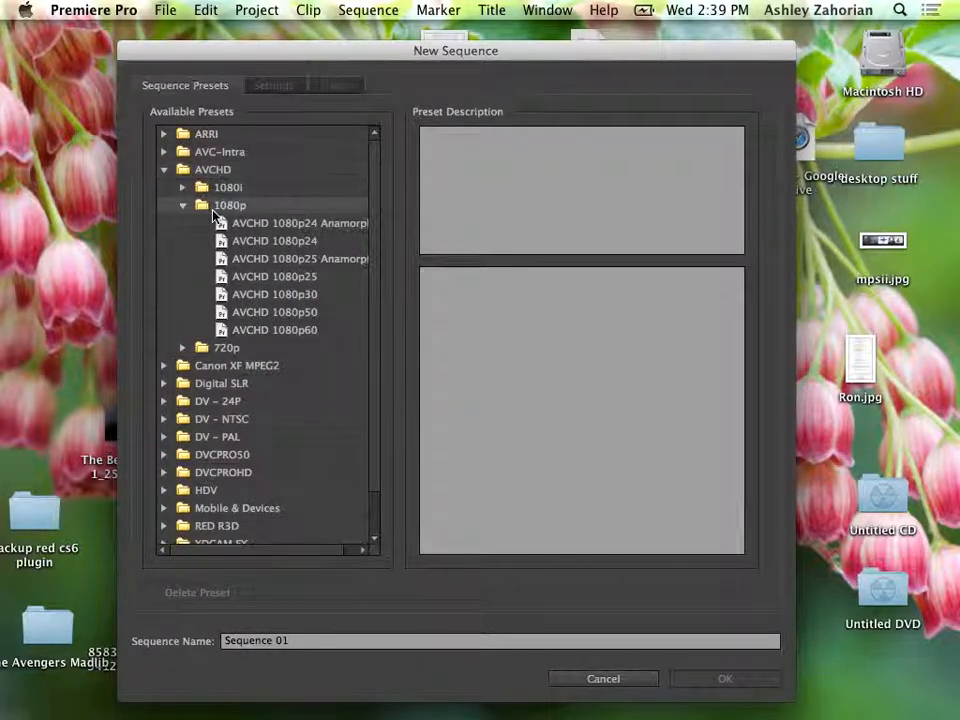
{"action": "left_click", "coordinate": [223, 300]}
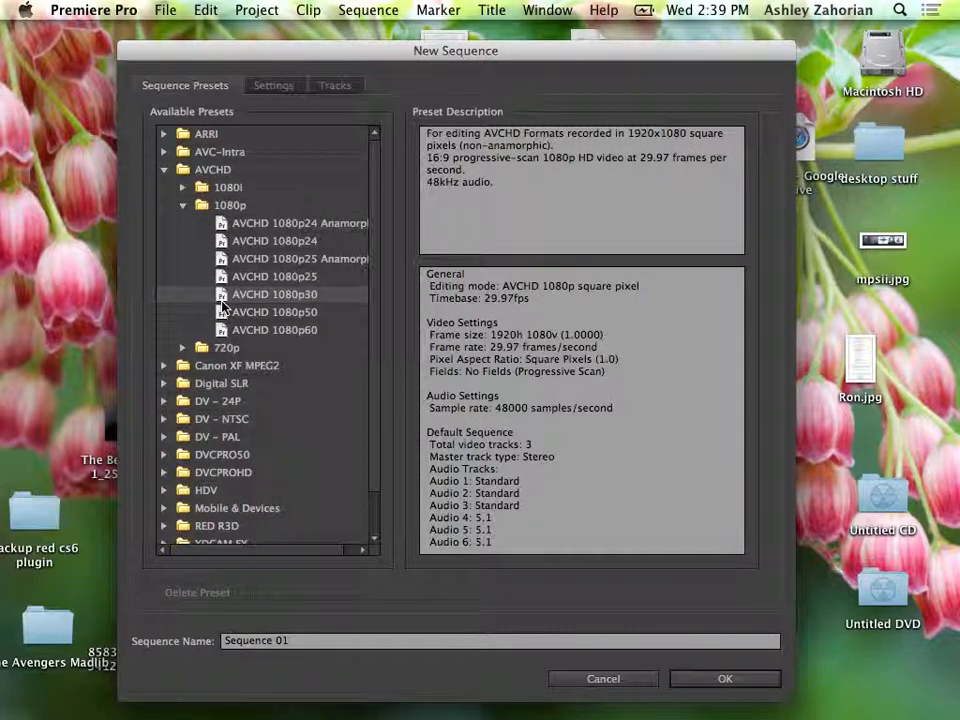
{"action": "left_click", "coordinate": [680, 678]}
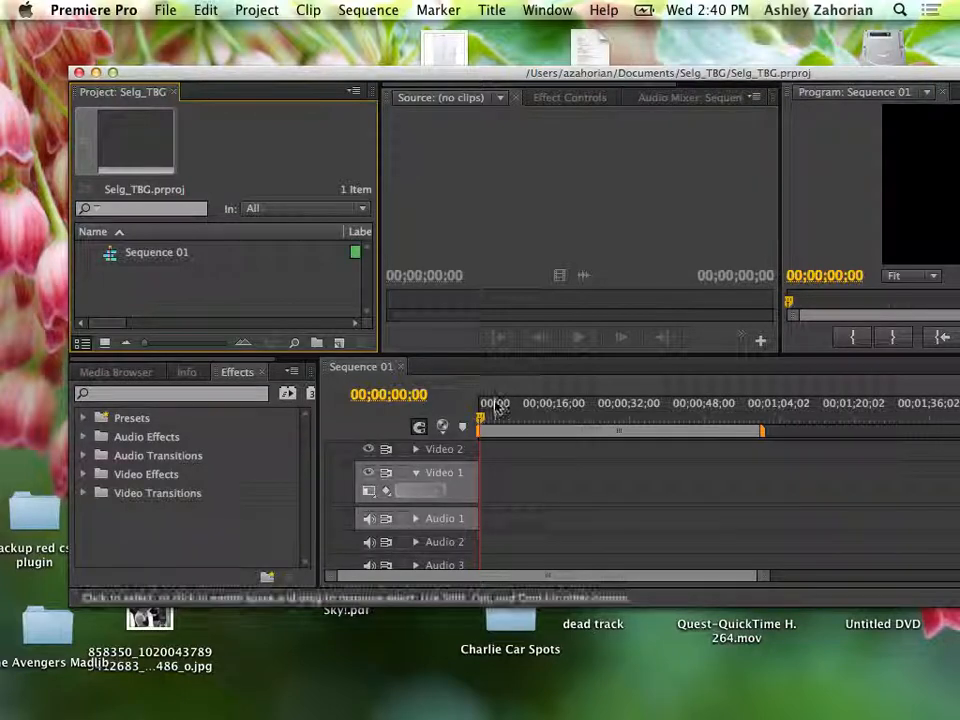
{"action": "left_click", "coordinate": [113, 73]}
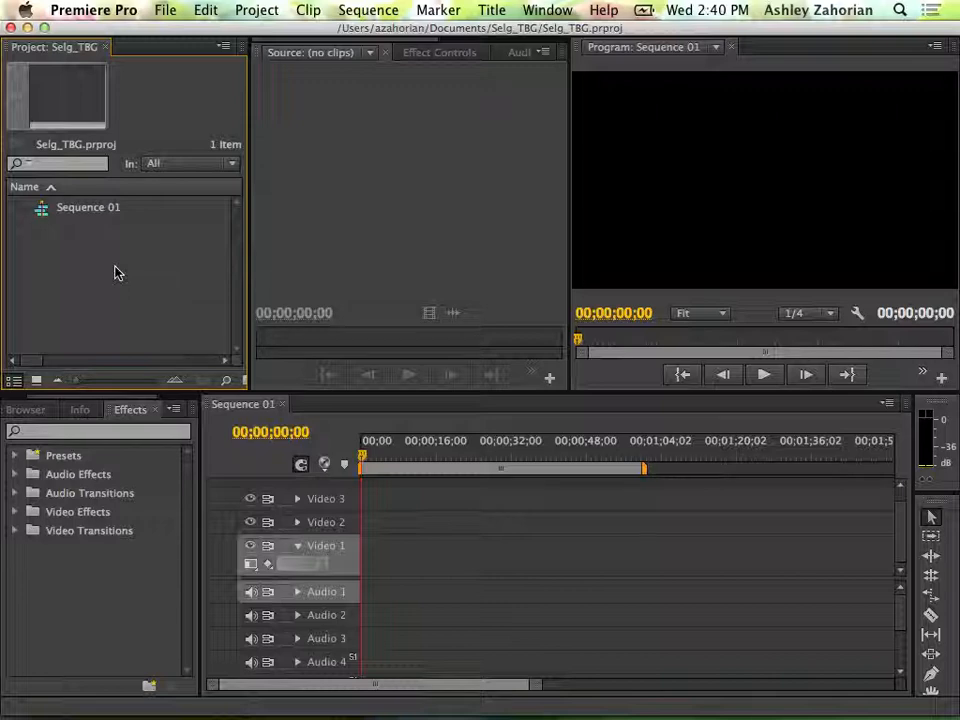
Examine the workspace areas one by one: Source monitor, Project, Program monitor, Sequence 01 timeline and Effects.
{"action": "left_click", "coordinate": [363, 215]}
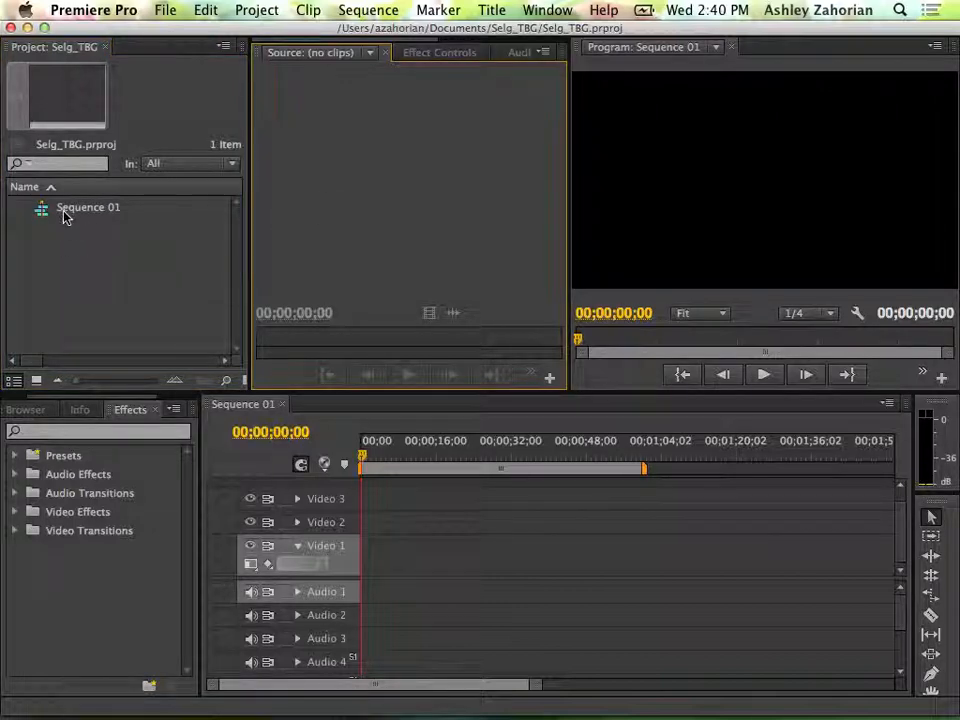
{"action": "left_click", "coordinate": [71, 272]}
{"action": "left_click", "coordinate": [339, 225]}
{"action": "left_click", "coordinate": [654, 208]}
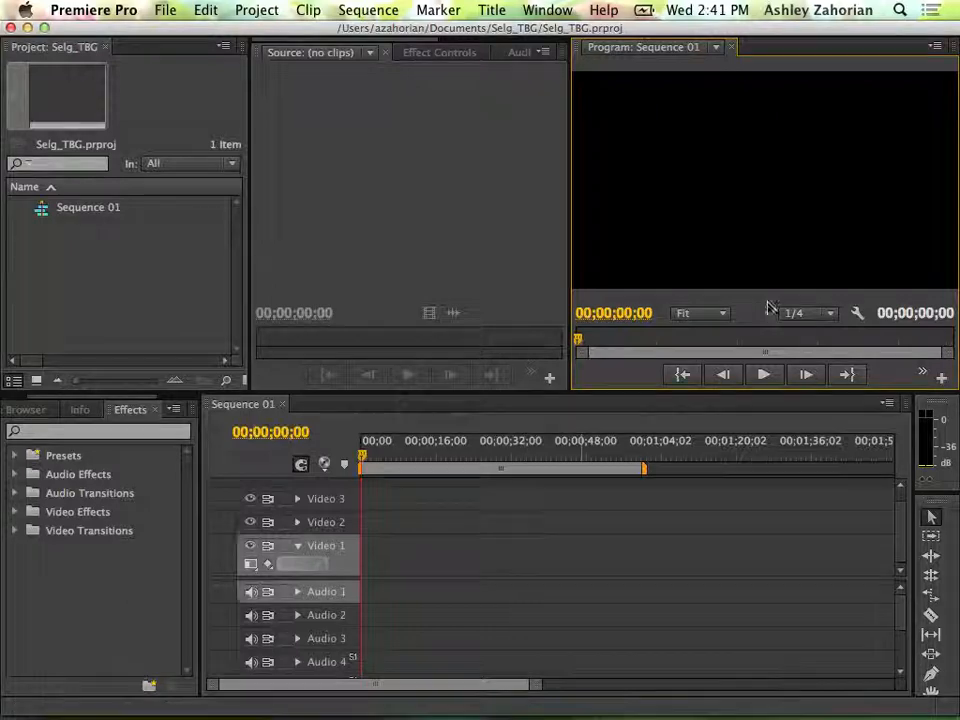
{"action": "left_click", "coordinate": [566, 571]}
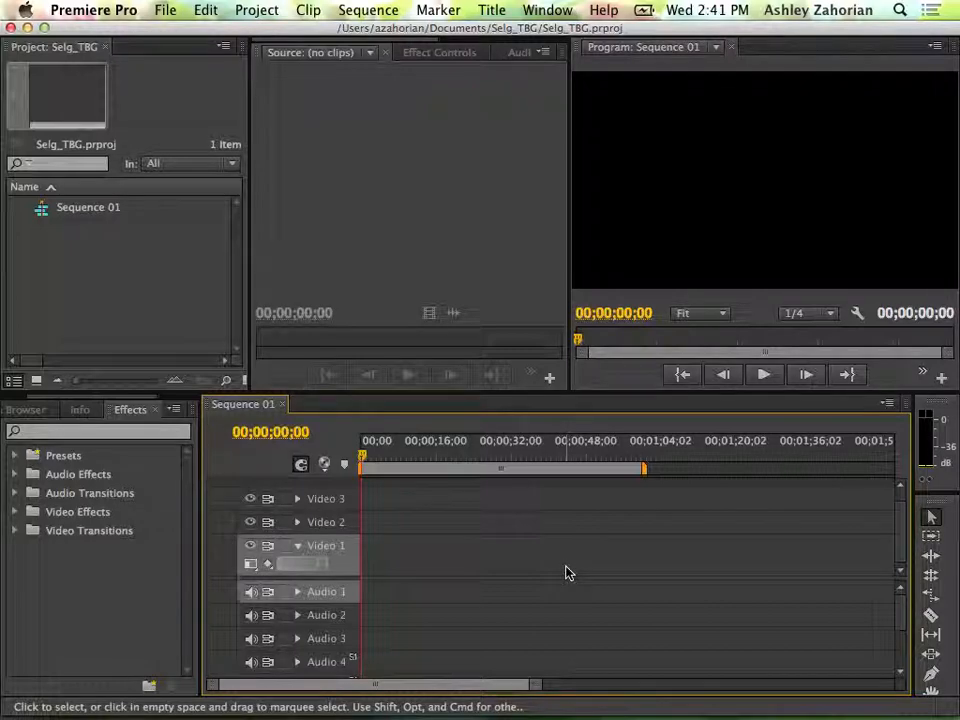
{"action": "left_click", "coordinate": [75, 647]}
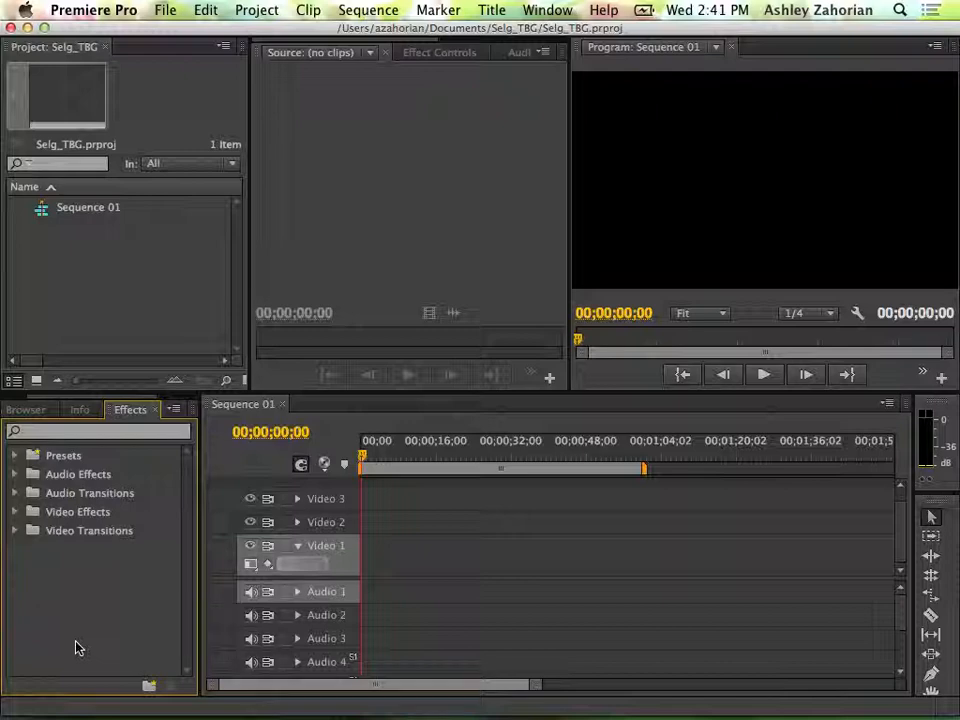
Widen the project area and add a bin named Sequences.
{"action": "left_click", "coordinate": [112, 329]}
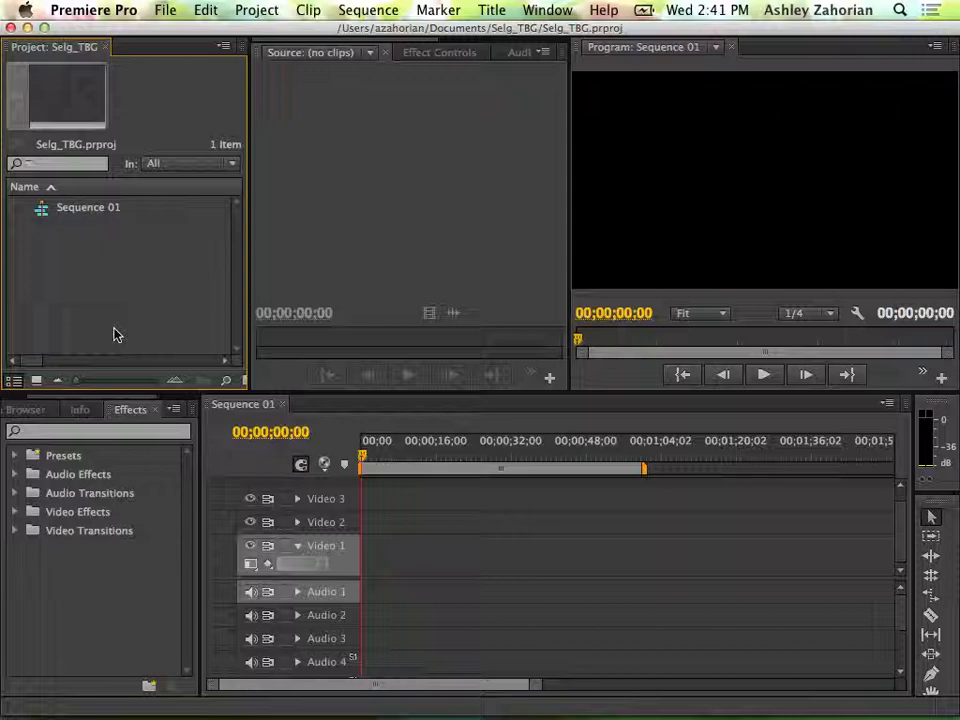
{"action": "left_click_drag", "start_coordinate": [250, 350], "coordinate": [332, 349]}
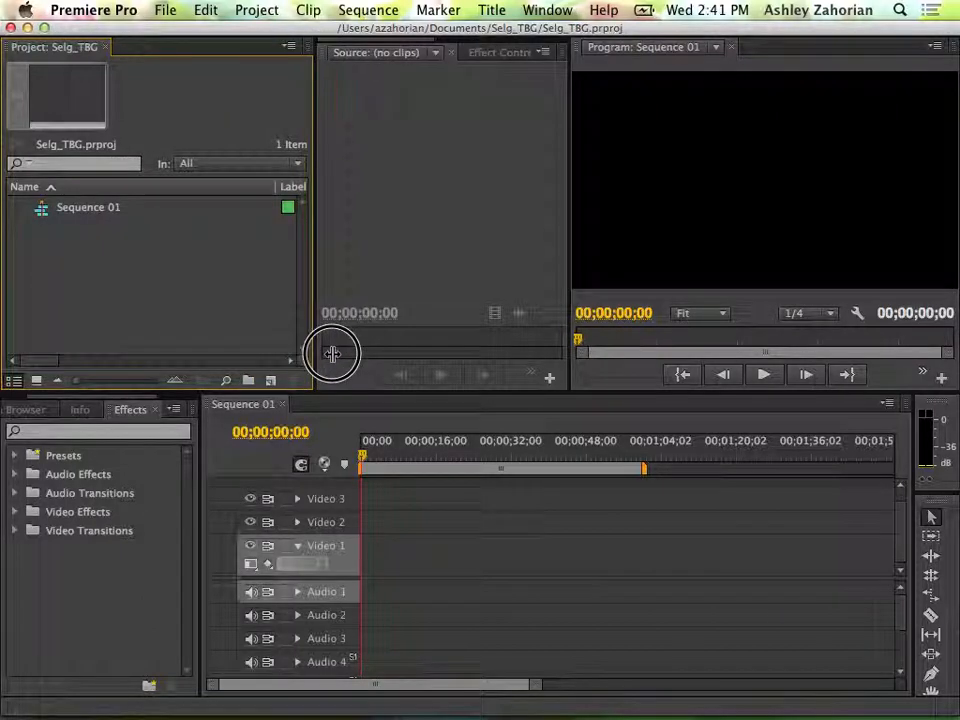
{"action": "left_click", "coordinate": [259, 388]}
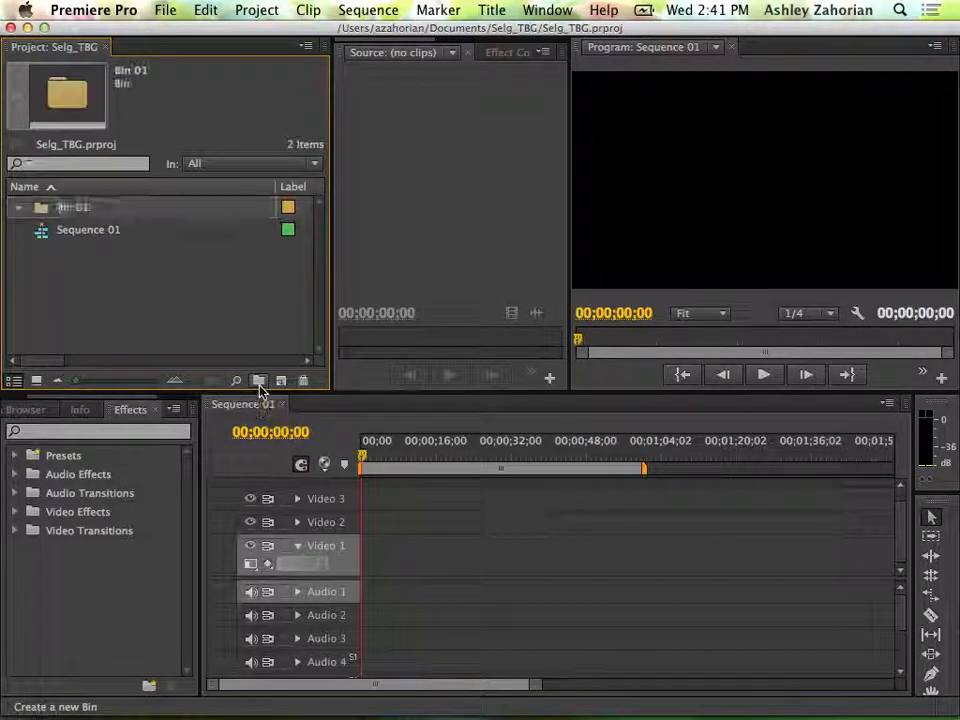
{"action": "type", "text": "Secuences"}
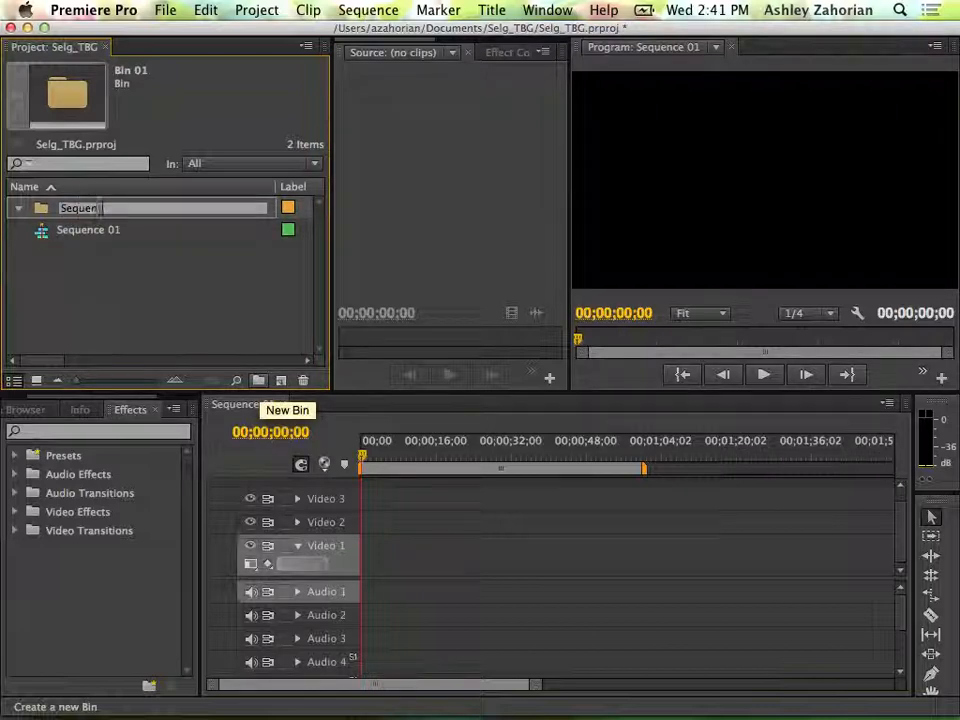
{"action": "key", "text": "Tab"}
Add two more bins to the project, named Video Clips and Audio Clips.
{"action": "left_click", "coordinate": [259, 384]}
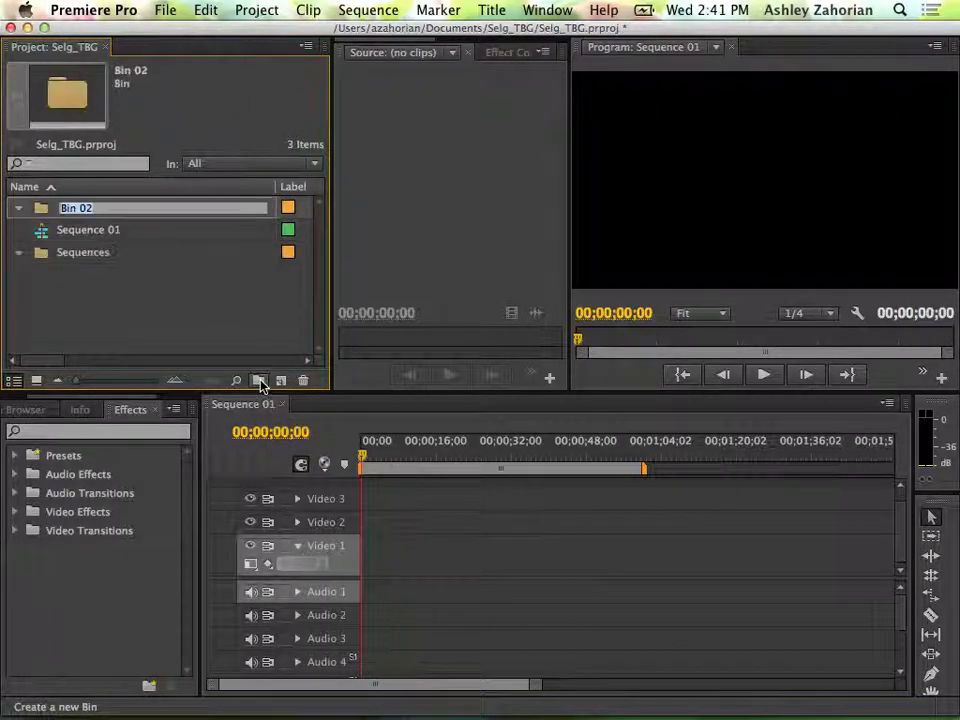
{"action": "type", "text": "Video Clips"}
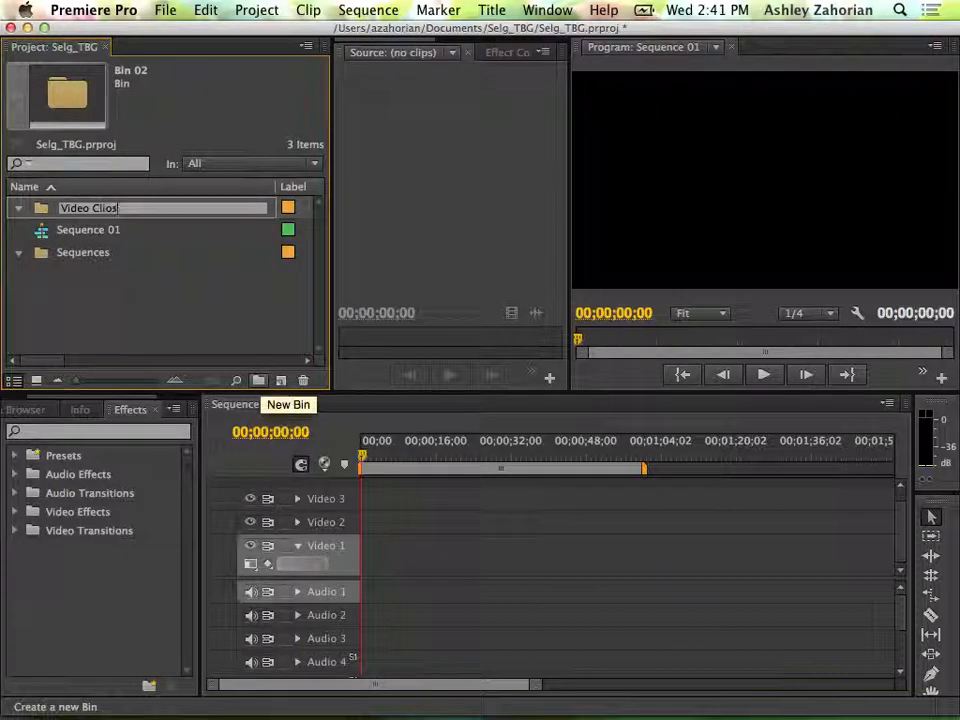
{"action": "key", "text": "Tab"}
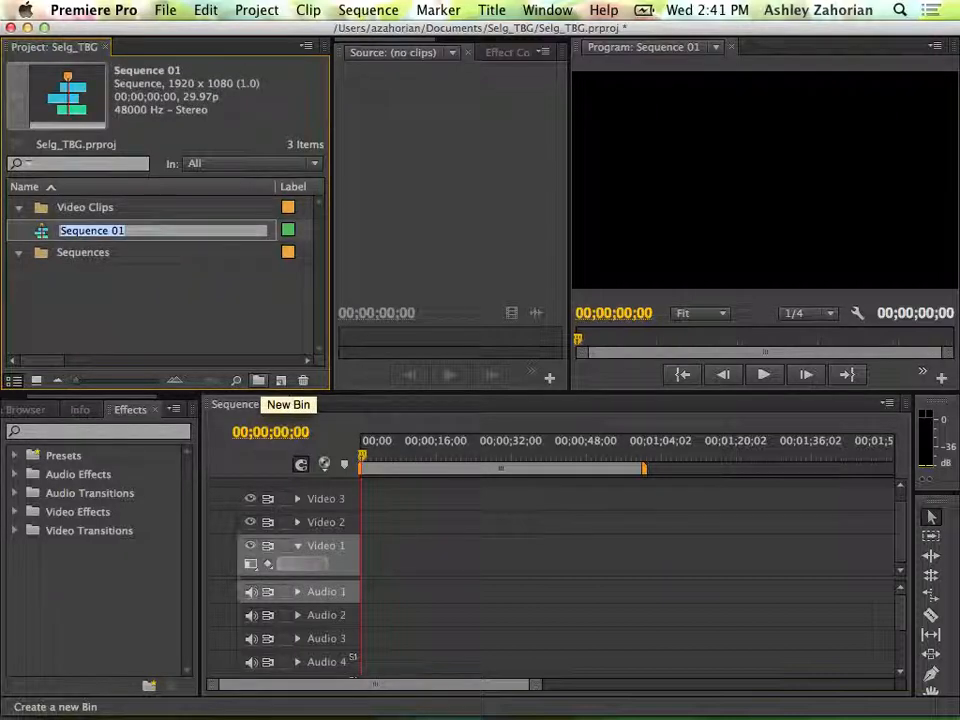
{"action": "left_click", "coordinate": [259, 382]}
{"action": "type", "text": "Audio Clips"}
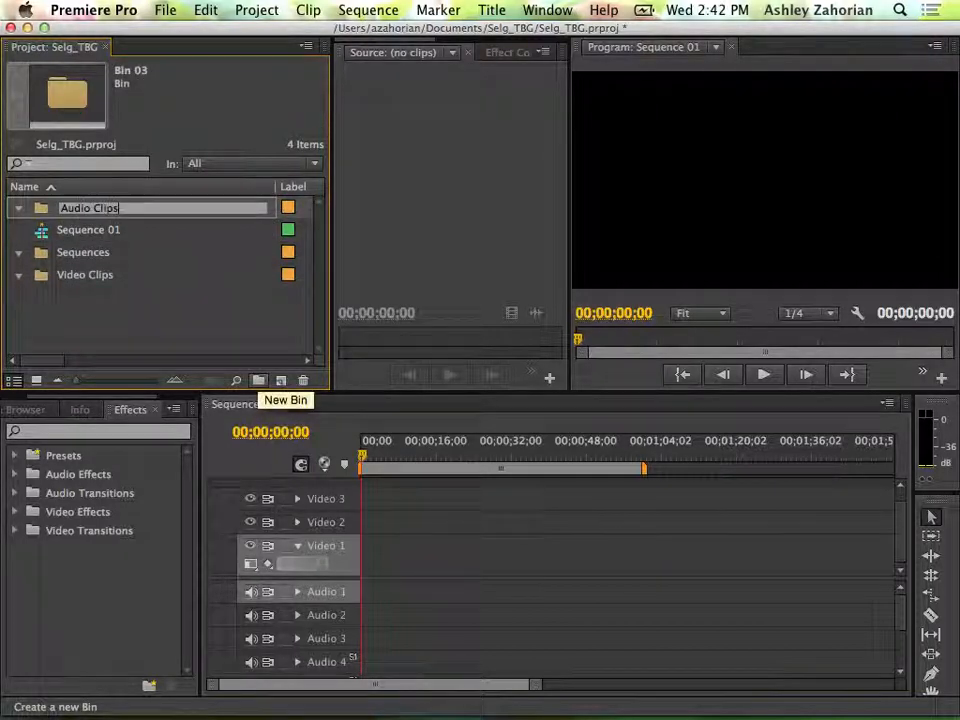
{"action": "key", "text": "Tab"}
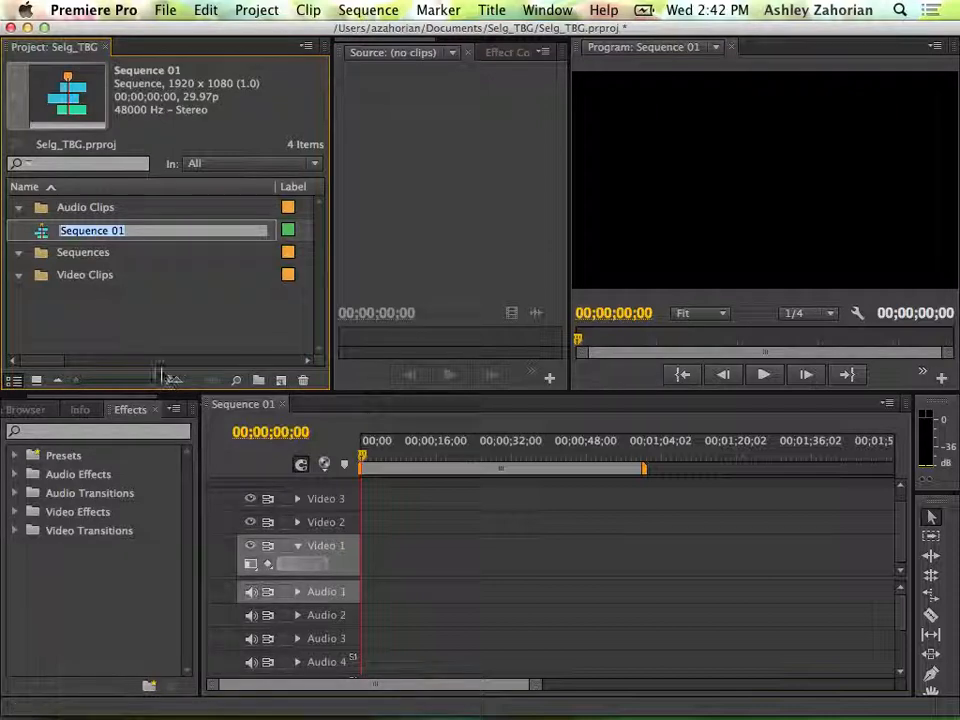
Move Sequence 01 into the Sequences bin.
{"action": "left_click", "coordinate": [146, 304]}
{"action": "left_click", "coordinate": [79, 236]}
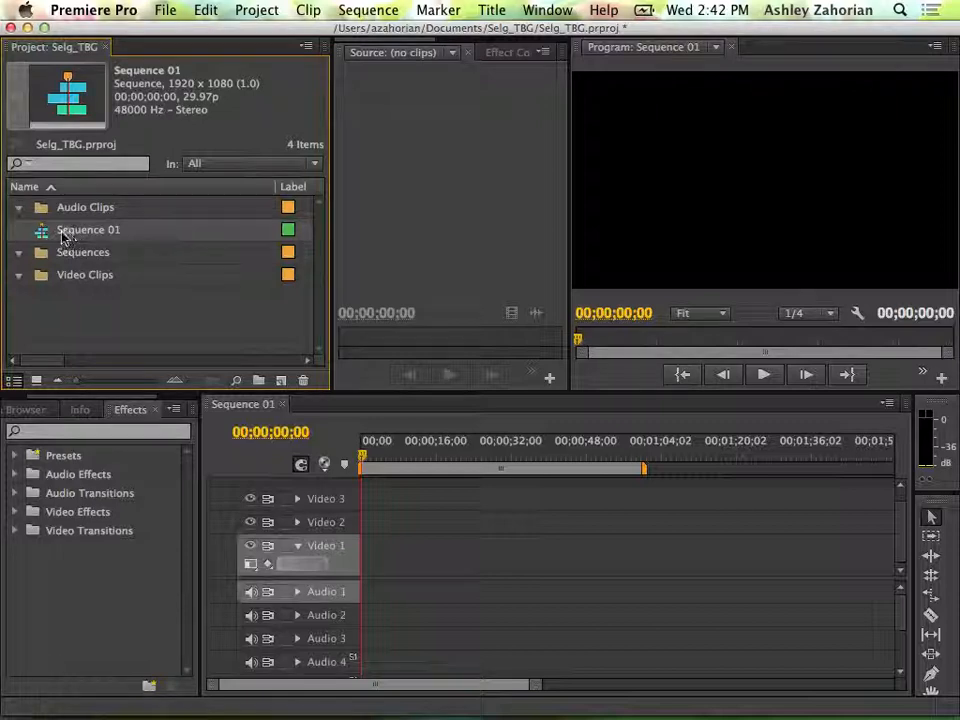
{"action": "left_click", "coordinate": [41, 235]}
{"action": "left_click_drag", "start_coordinate": [41, 235], "coordinate": [38, 253]}
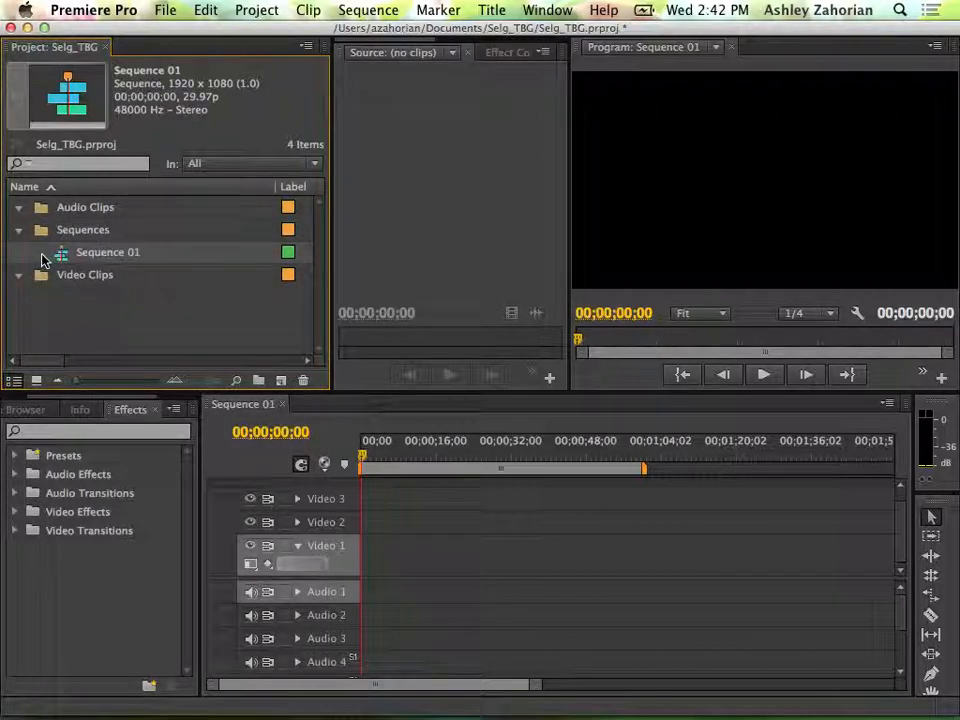
Check the contents of the Sequences bin and leave the bin collapsed.
{"action": "left_click", "coordinate": [20, 238]}
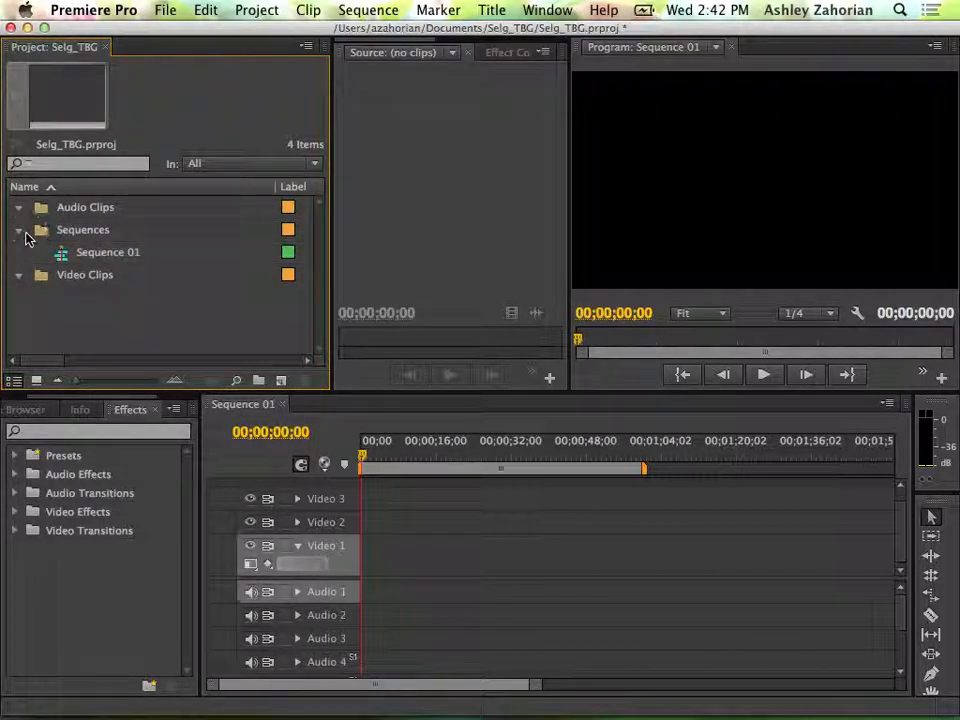
{"action": "left_click", "coordinate": [16, 236]}
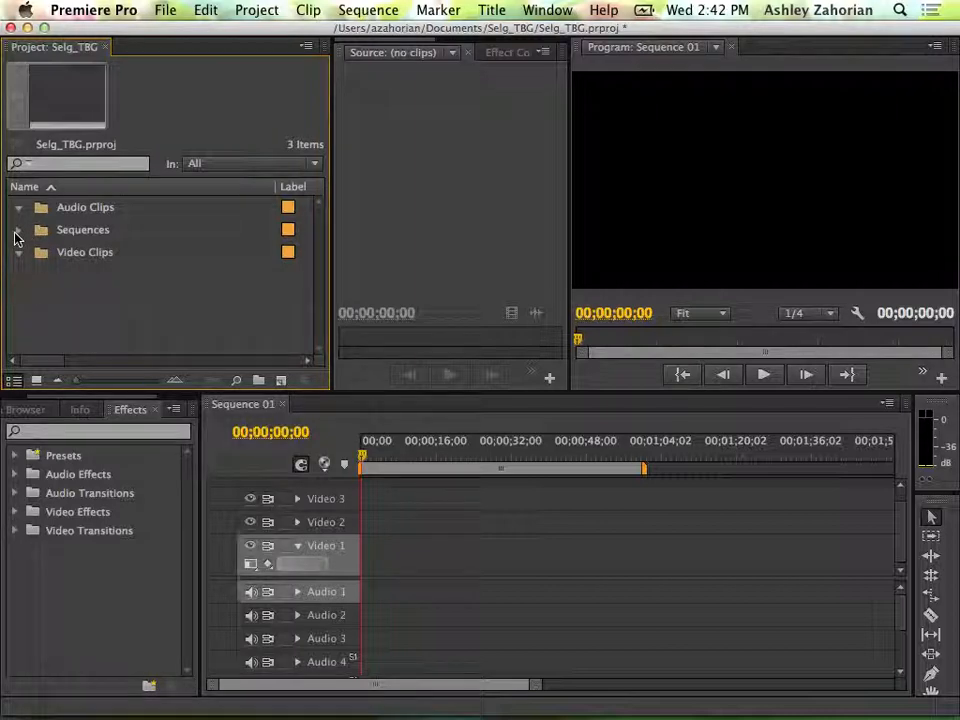
{"action": "left_click", "coordinate": [17, 232]}
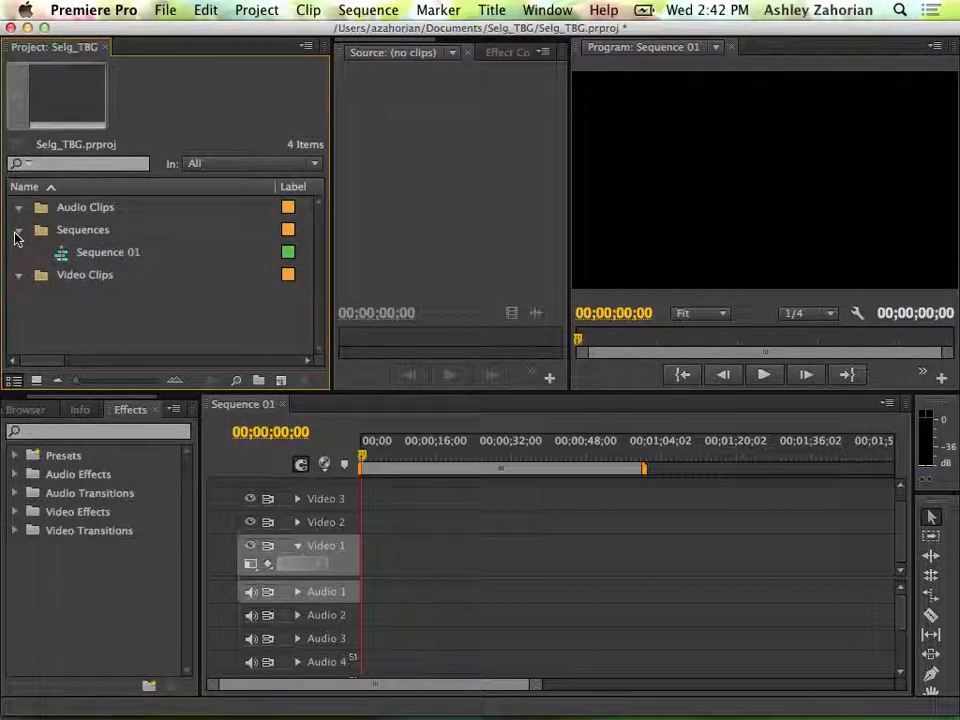
{"action": "left_click", "coordinate": [17, 234]}
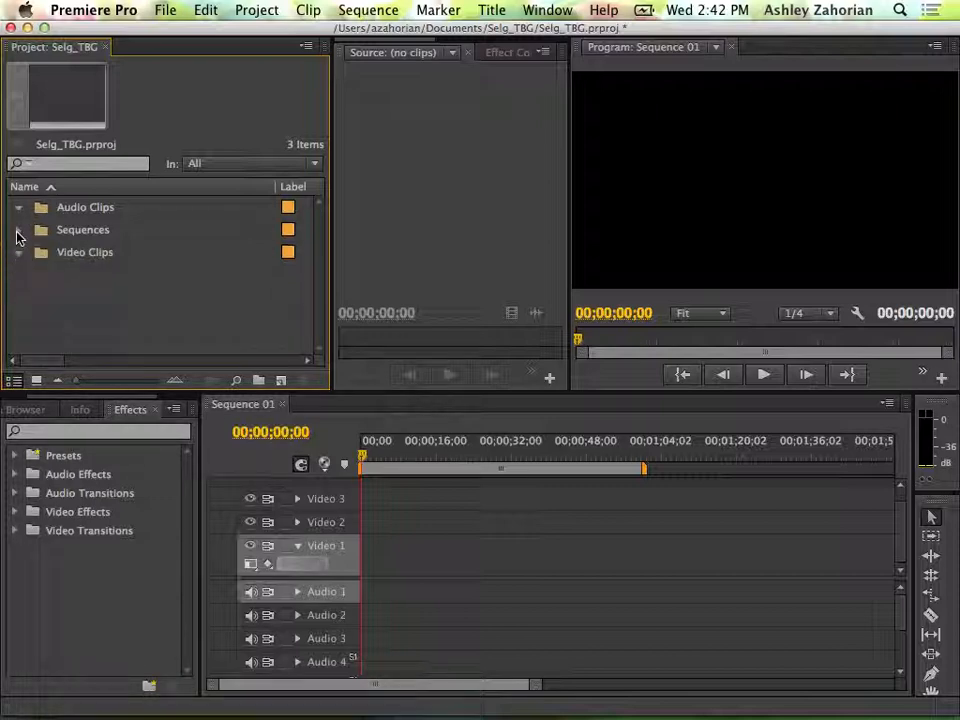
{"action": "left_click", "coordinate": [17, 234]}
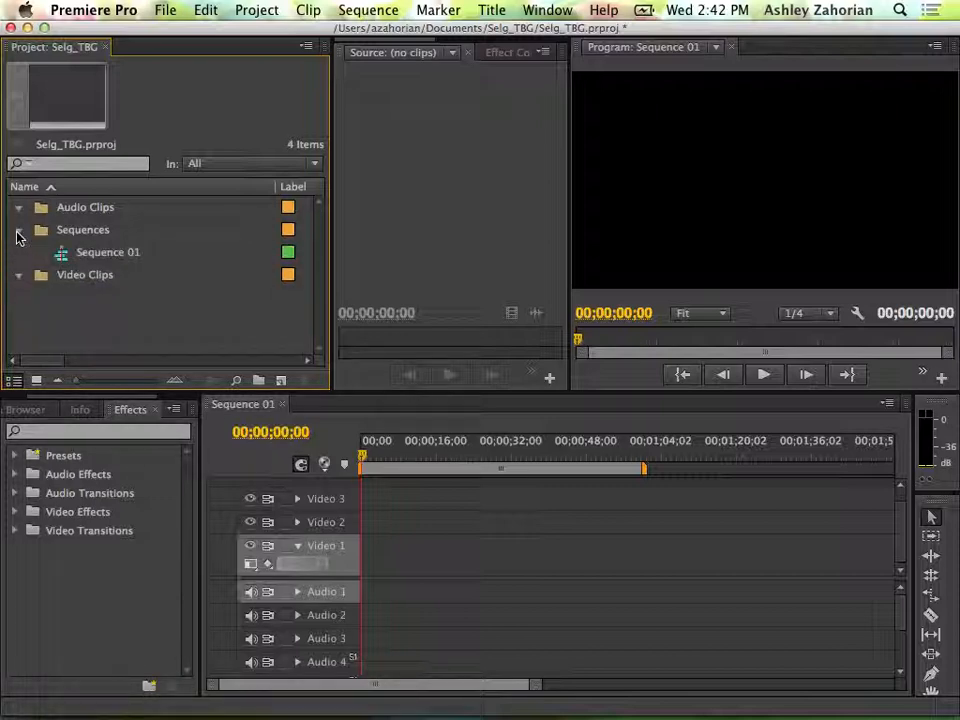
{"action": "left_click", "coordinate": [17, 234]}
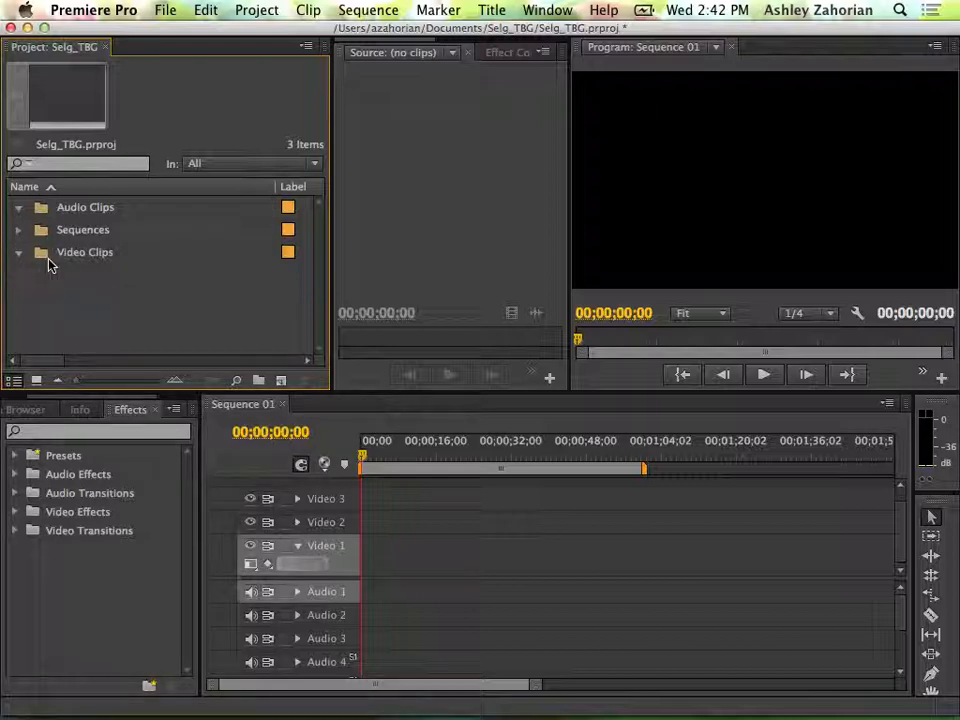
Import TBG TIME LOCK with playblasts_1.mov from the Desktop into the Video Clips bin and close the bin's window.
{"action": "double_click", "coordinate": [41, 256]}
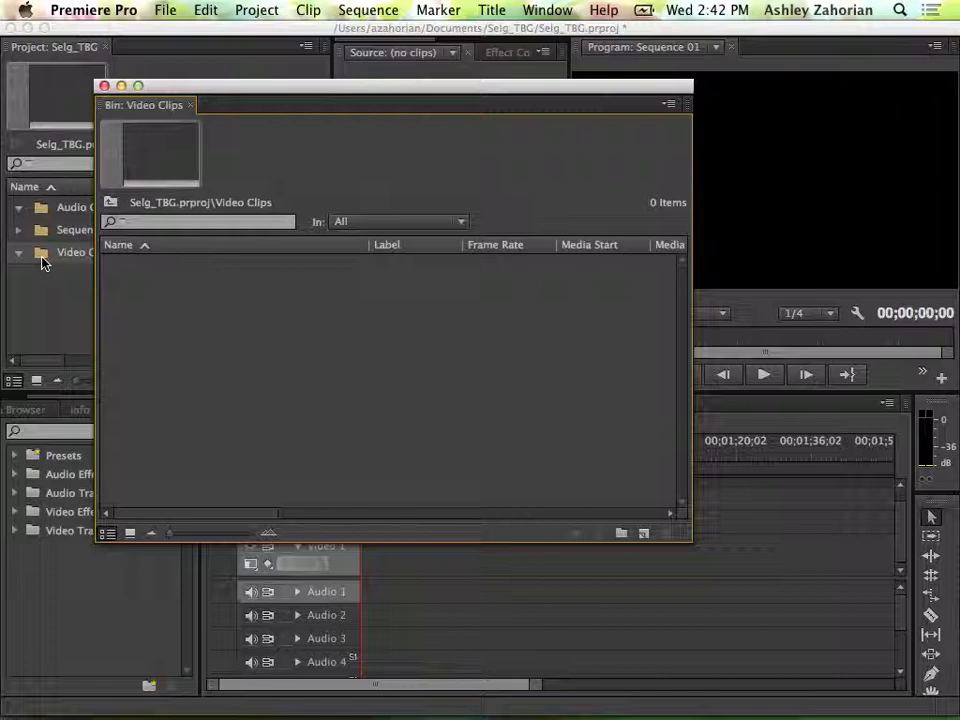
{"action": "left_click", "coordinate": [43, 262]}
{"action": "right_click", "coordinate": [225, 348]}
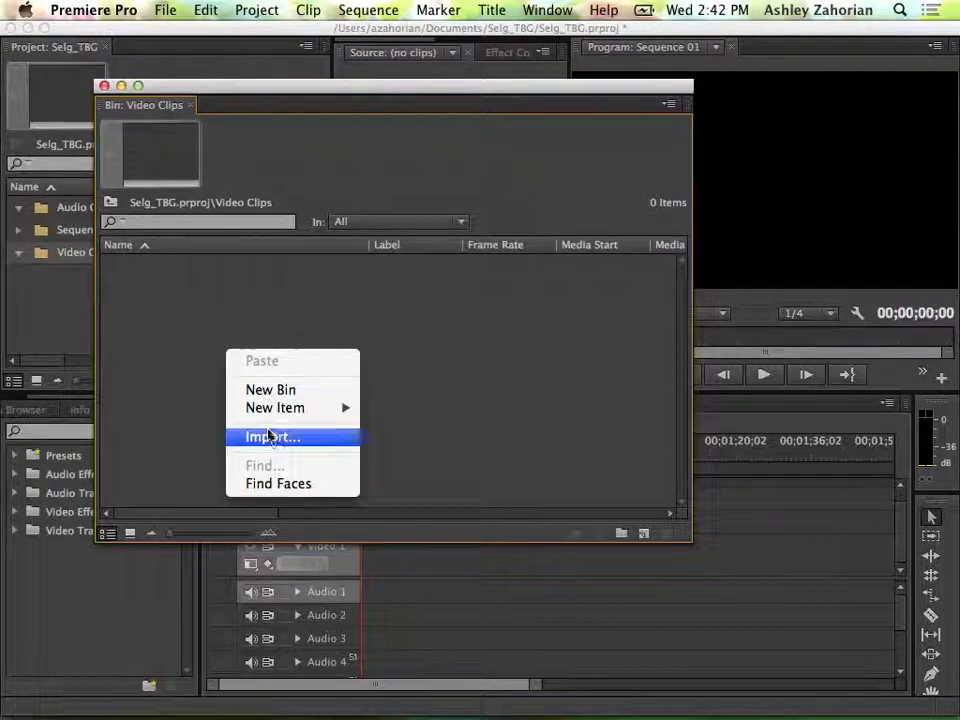
{"action": "left_click", "coordinate": [269, 436]}
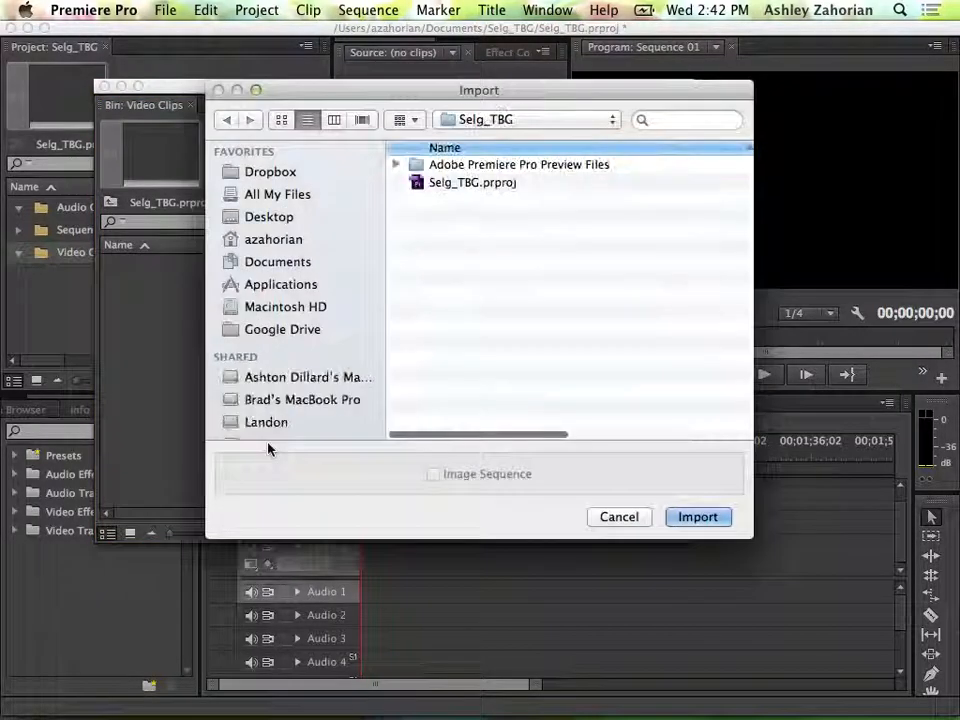
{"action": "left_click", "coordinate": [268, 220]}
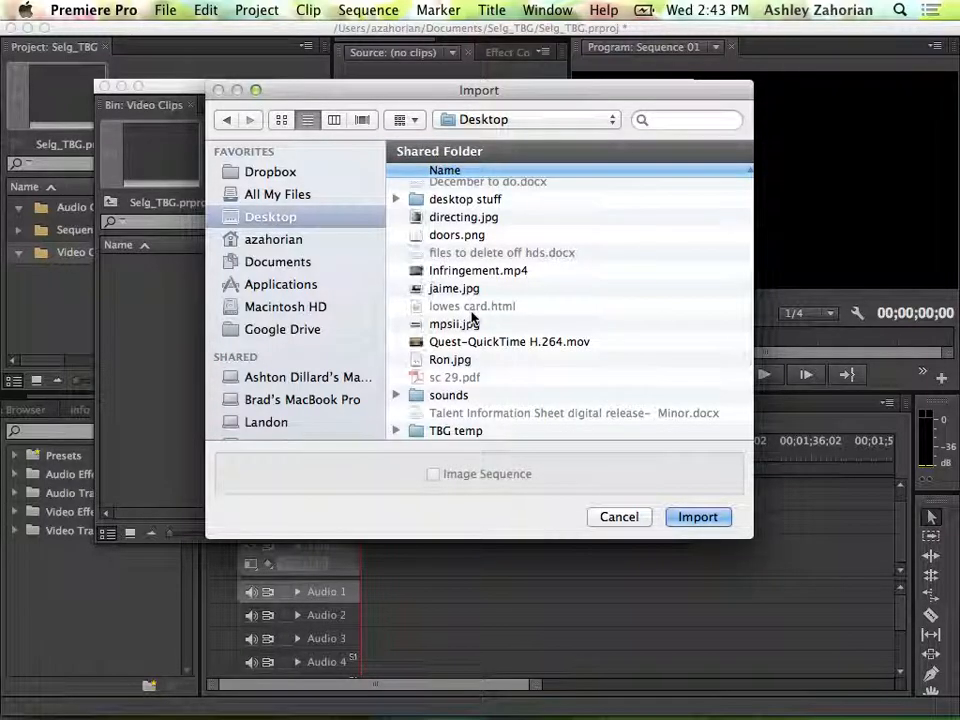
{"action": "scroll", "coordinate": [472, 317], "scroll_direction": "up", "scroll_amount": 5}
{"action": "scroll", "coordinate": [472, 317], "scroll_direction": "down", "scroll_amount": 5}
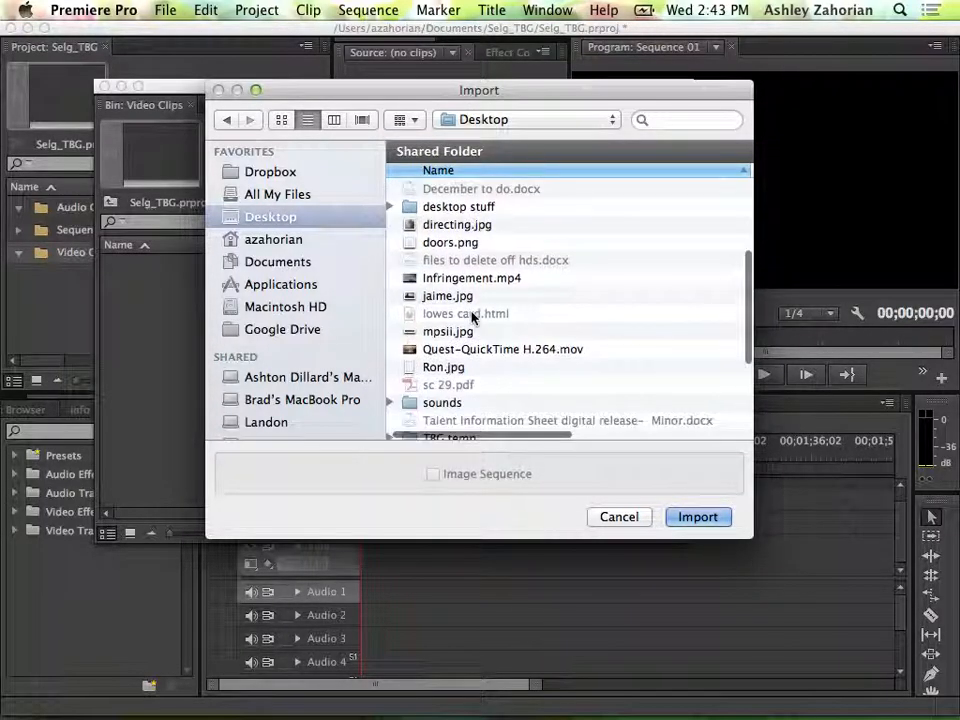
{"action": "scroll", "coordinate": [472, 317], "scroll_direction": "down", "scroll_amount": 6}
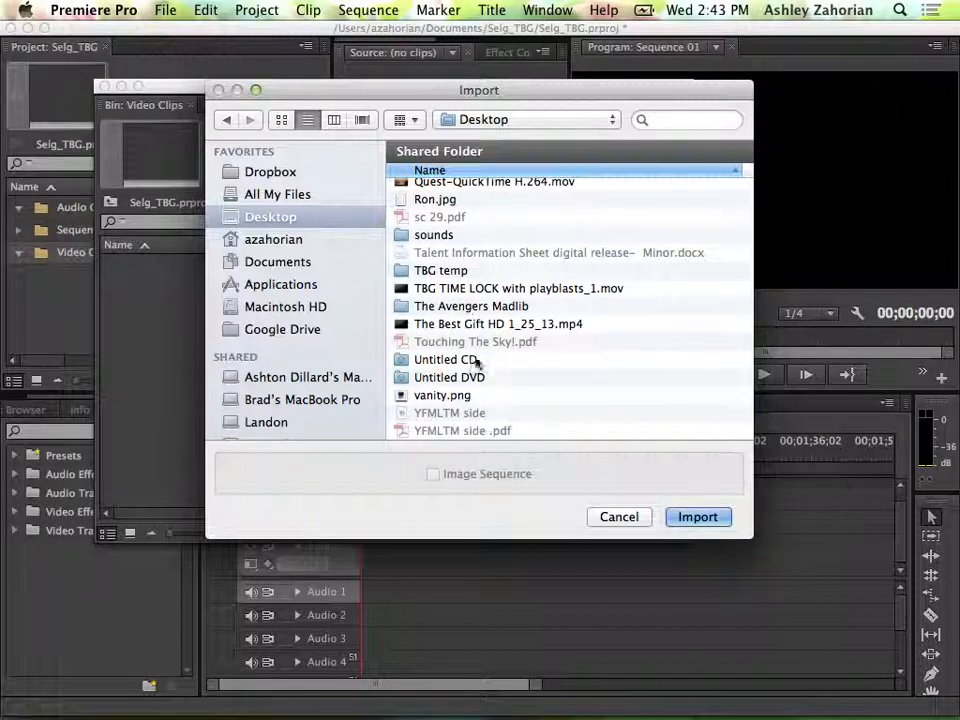
{"action": "double_click", "coordinate": [445, 288]}
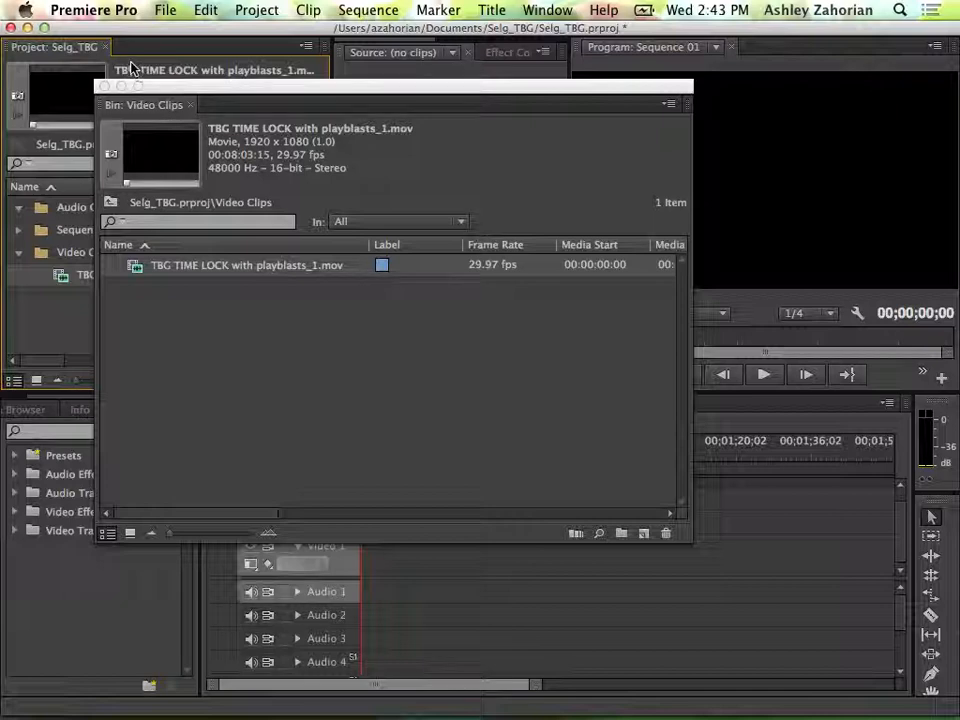
{"action": "left_click", "coordinate": [105, 86]}
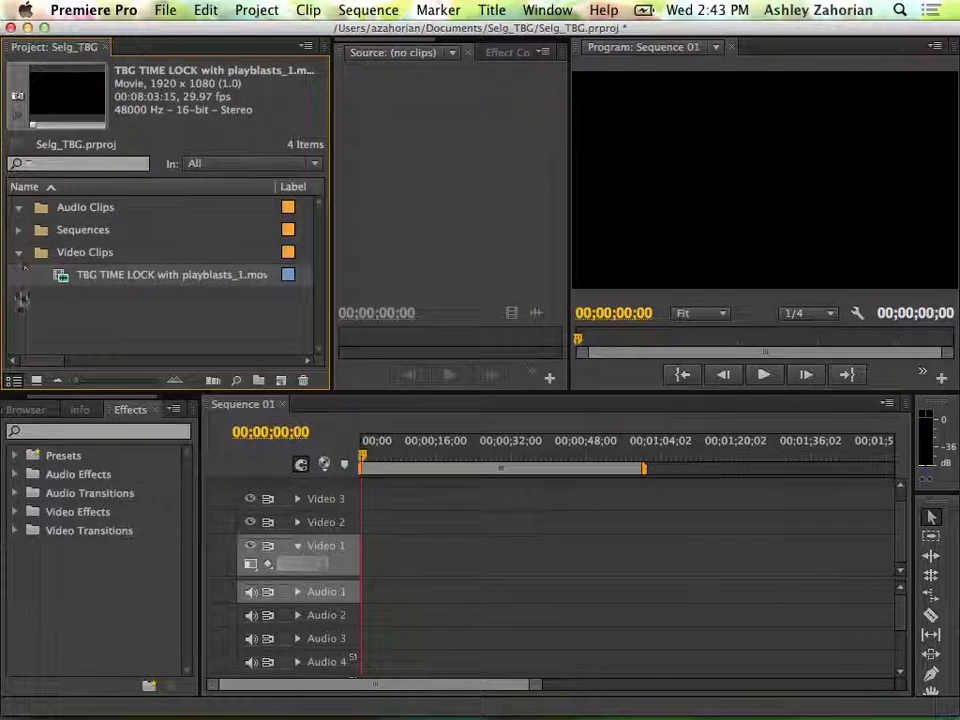
Load the imported TBG TIME LOCK clip into the Source monitor and scrub to about 00:03:54:18.
{"action": "left_click", "coordinate": [17, 256]}
{"action": "left_click", "coordinate": [17, 256]}
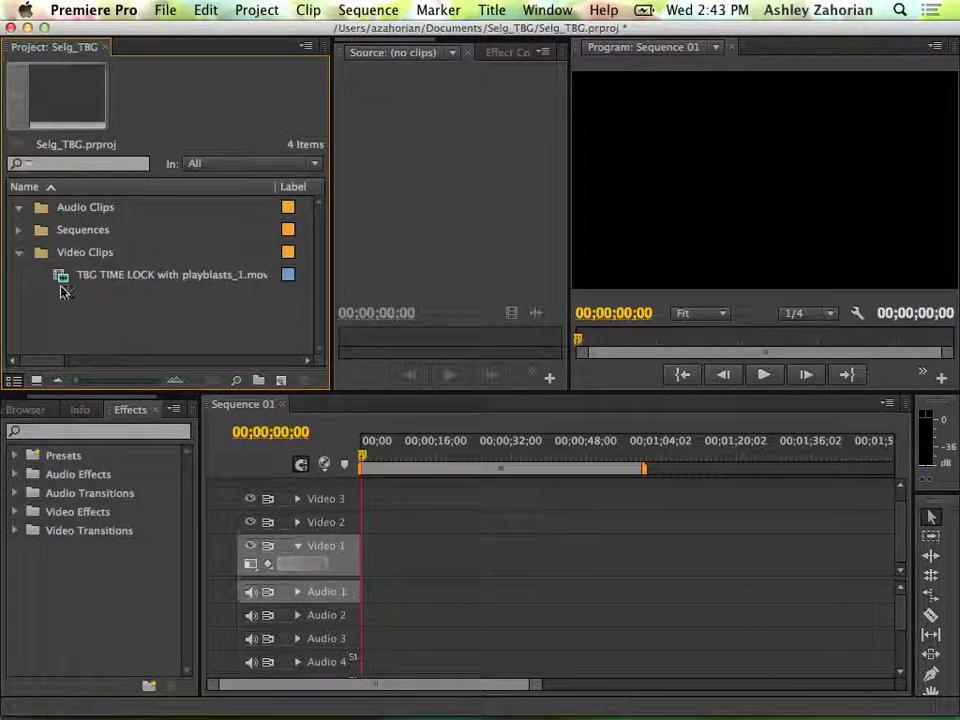
{"action": "double_click", "coordinate": [60, 280]}
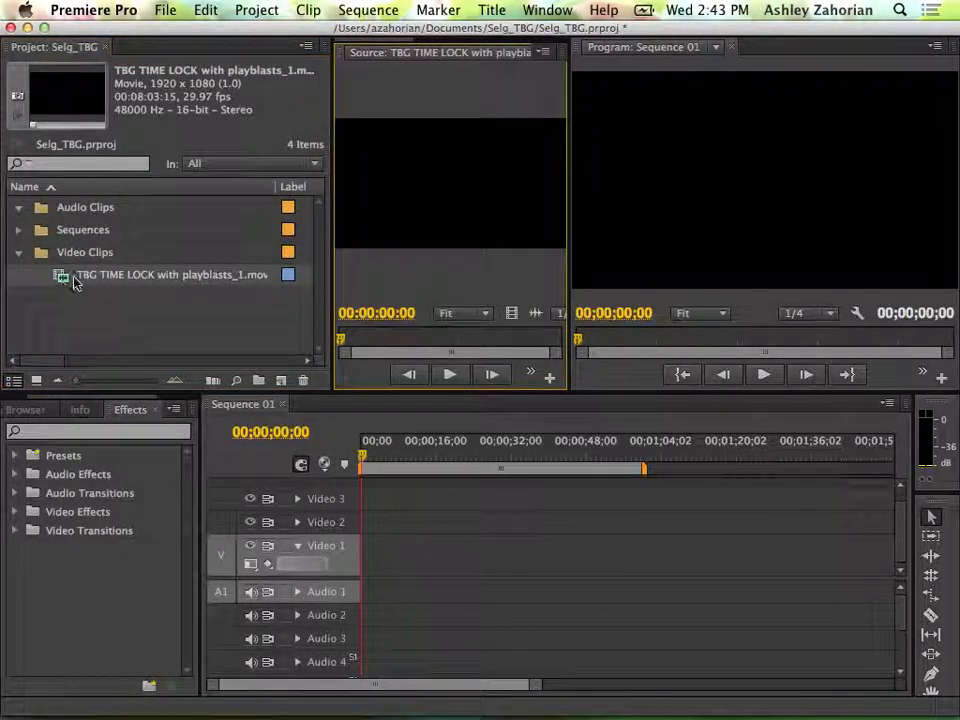
{"action": "left_click", "coordinate": [343, 340]}
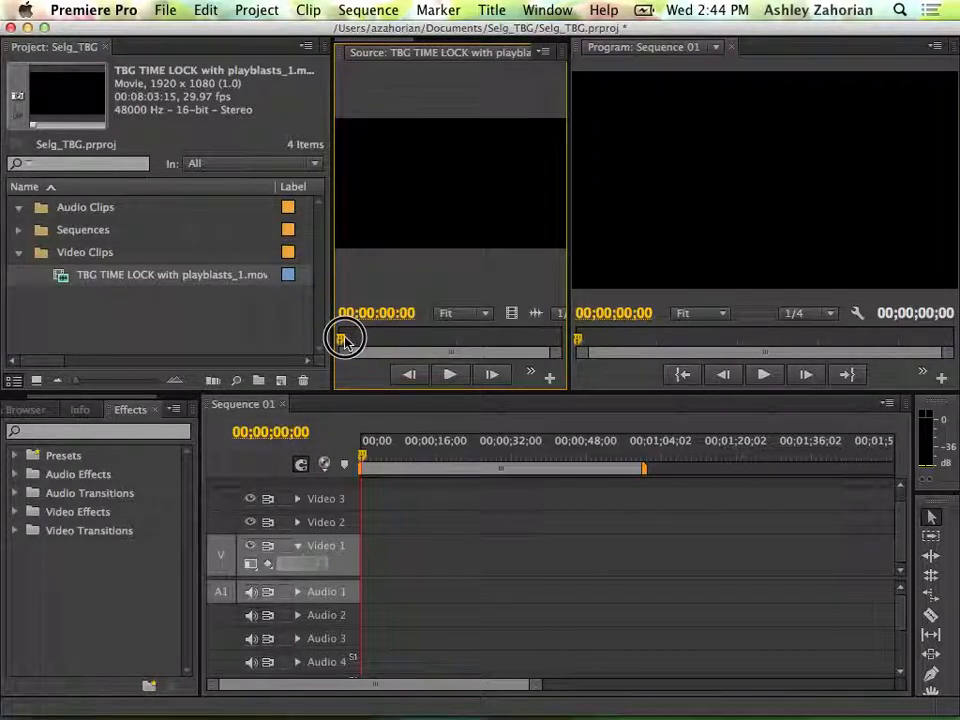
{"action": "left_click_drag", "start_coordinate": [343, 340], "coordinate": [447, 338]}
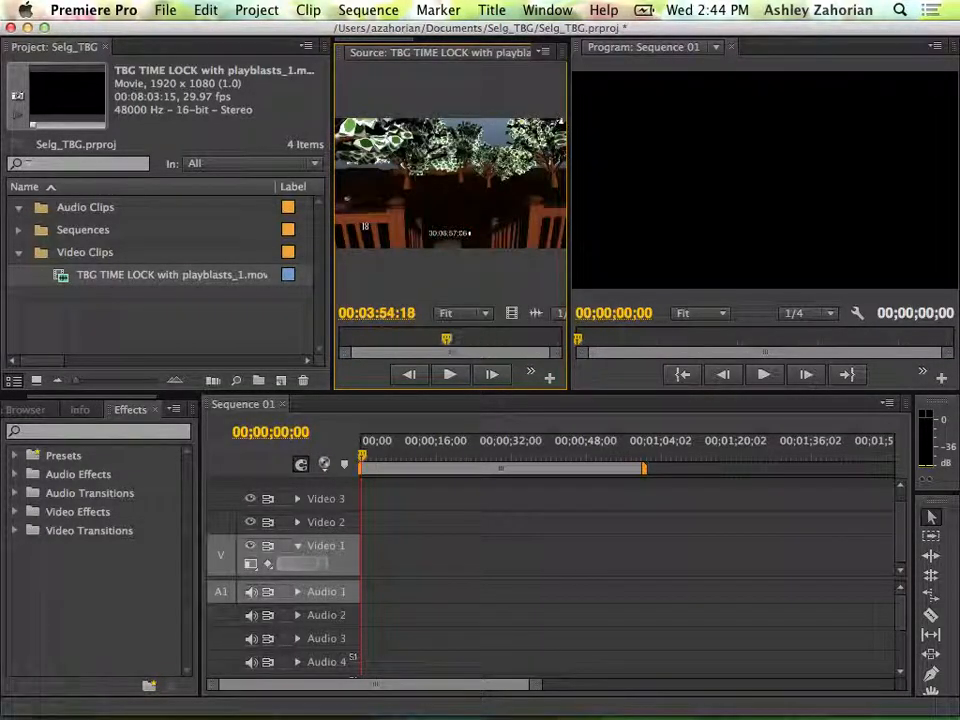
Widen the Source monitor and place its clip at the start of Video 1 and Audio 1 in Sequence 01.
{"action": "left_click_drag", "start_coordinate": [336, 278], "coordinate": [189, 262]}
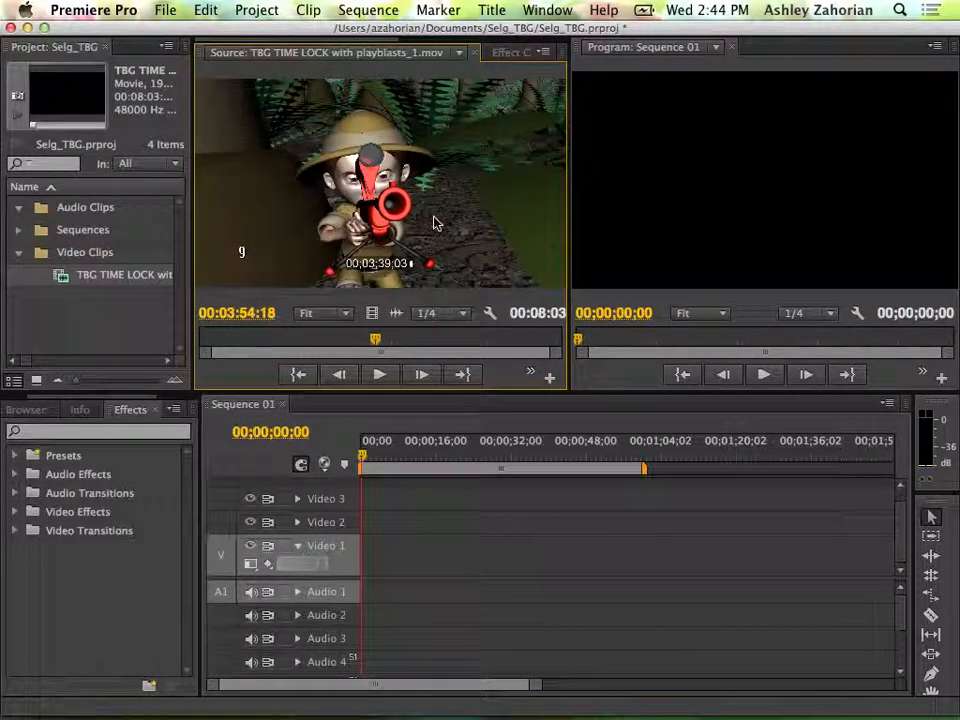
{"action": "left_click_drag", "start_coordinate": [434, 222], "coordinate": [350, 576]}
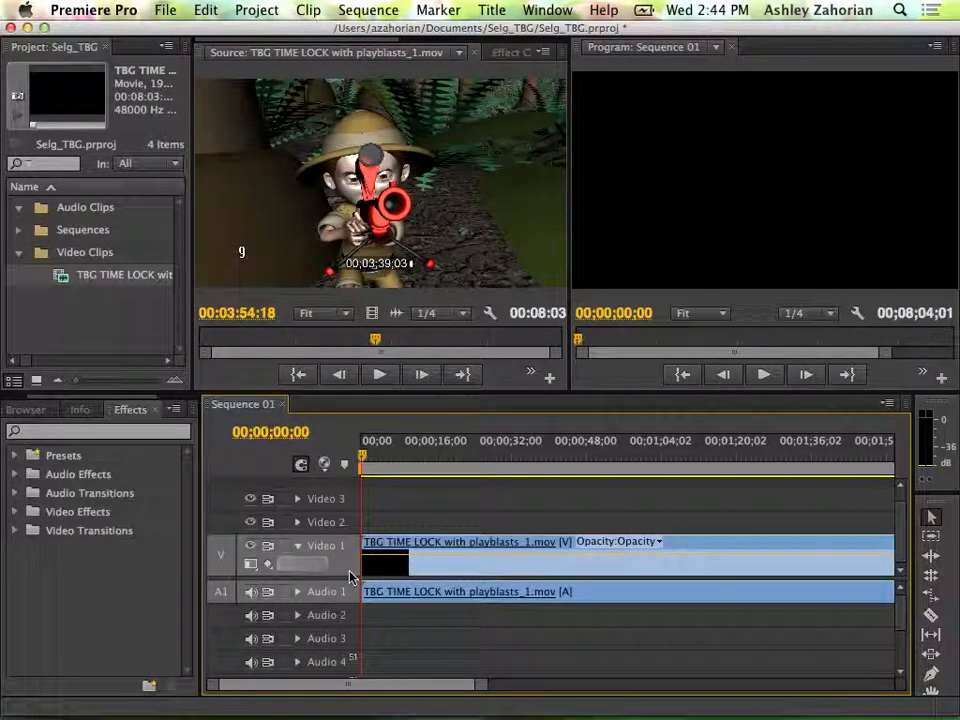
Preview Sequence 01 from the start and from 00;00;29;05, and move the playhead back to about 00;00;03;06.
{"action": "key", "text": "space"}
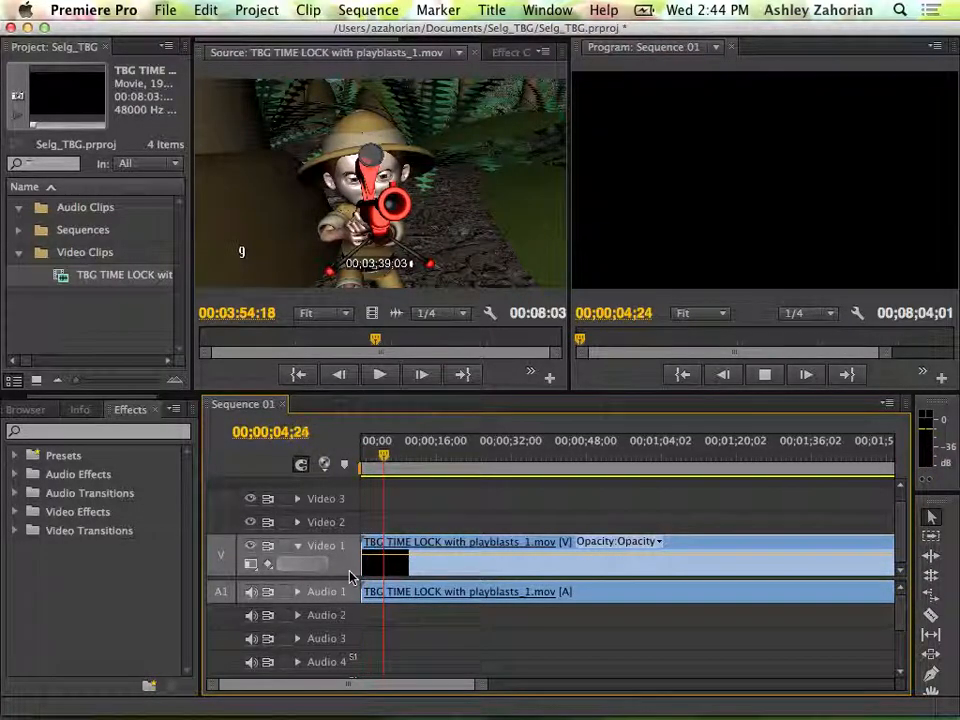
{"action": "left_click", "coordinate": [497, 458]}
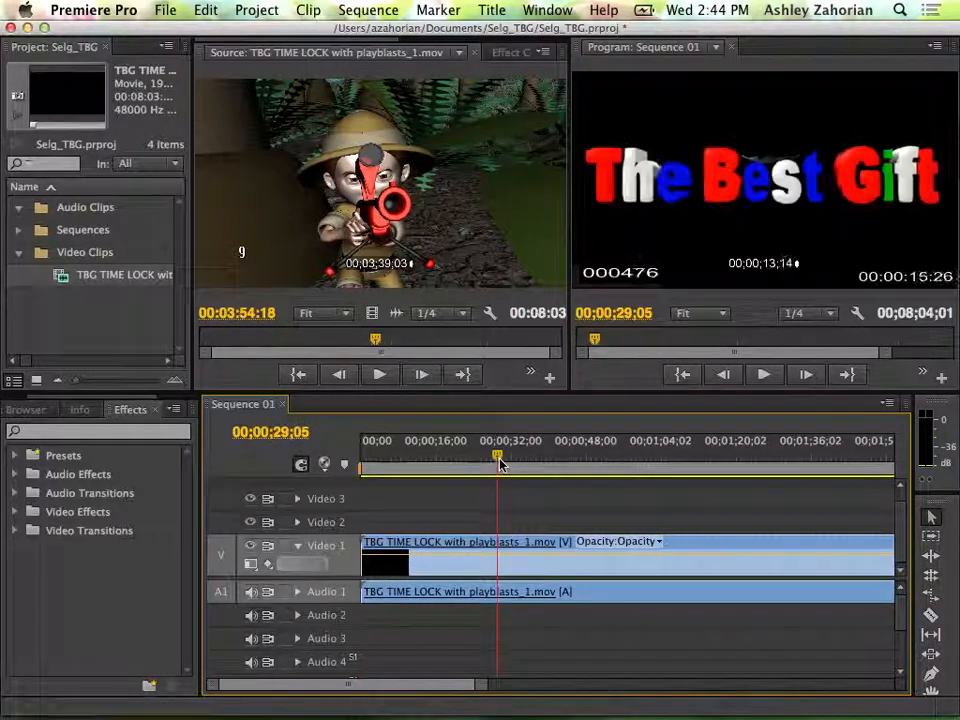
{"action": "key", "text": "space"}
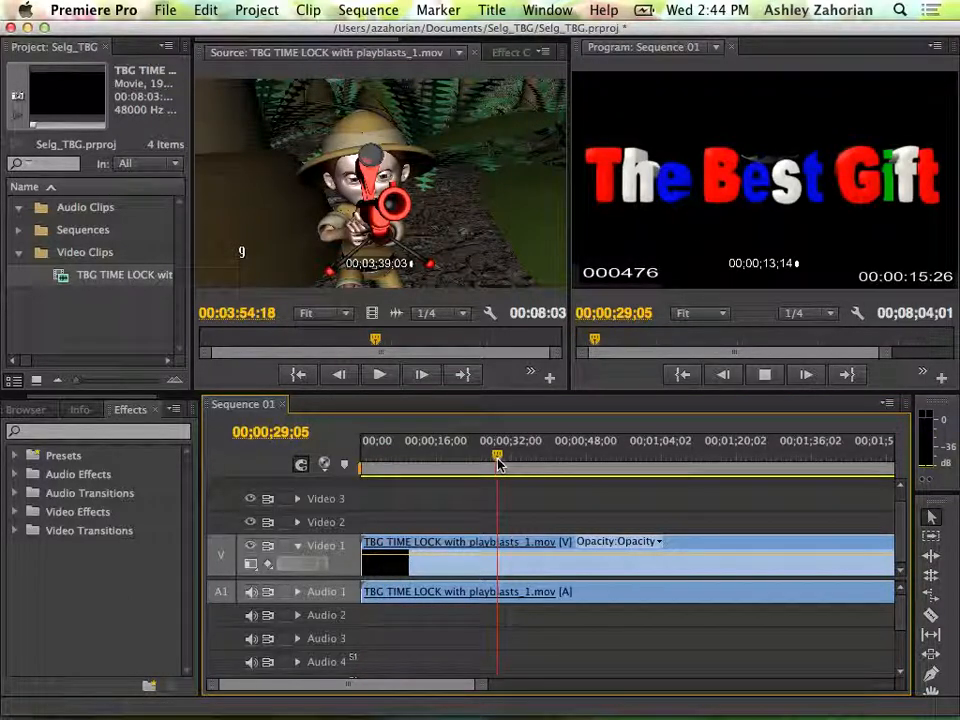
{"action": "left_click", "coordinate": [376, 460]}
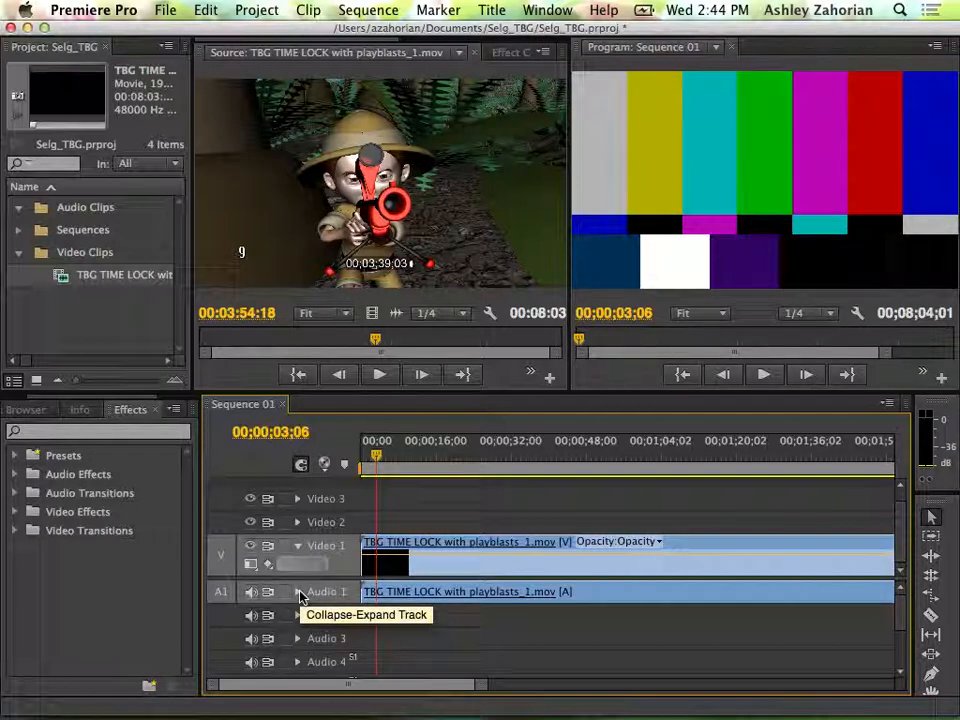
Expand and heighten the Audio 1 track to show its waveform, and play Sequence 01 from the start to about 00;00;06;02.
{"action": "left_click", "coordinate": [298, 592]}
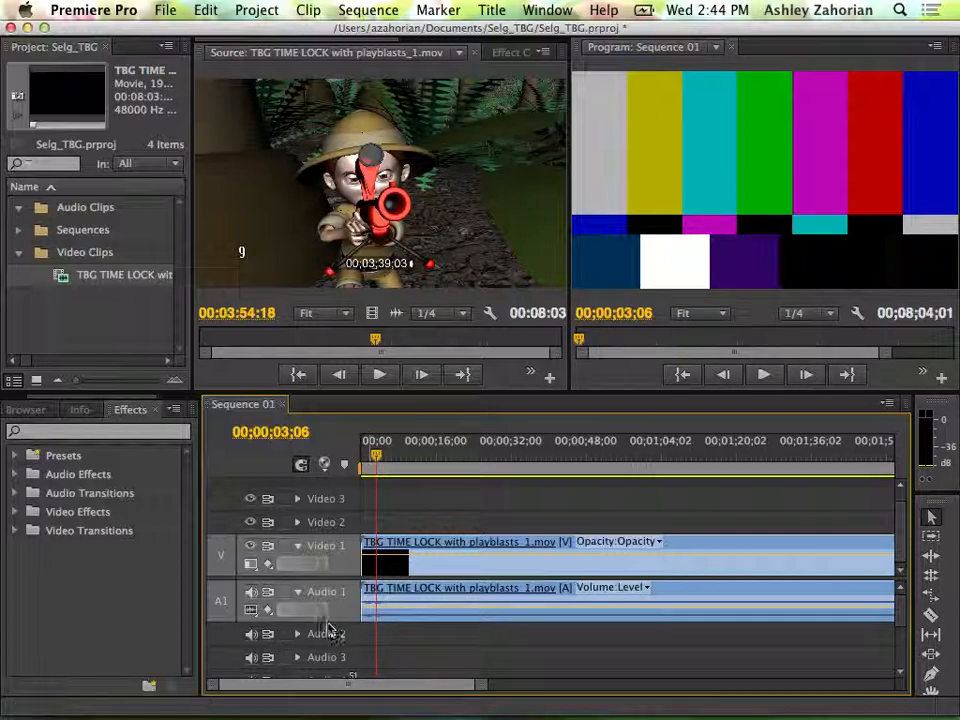
{"action": "left_click_drag", "start_coordinate": [332, 620], "coordinate": [322, 668]}
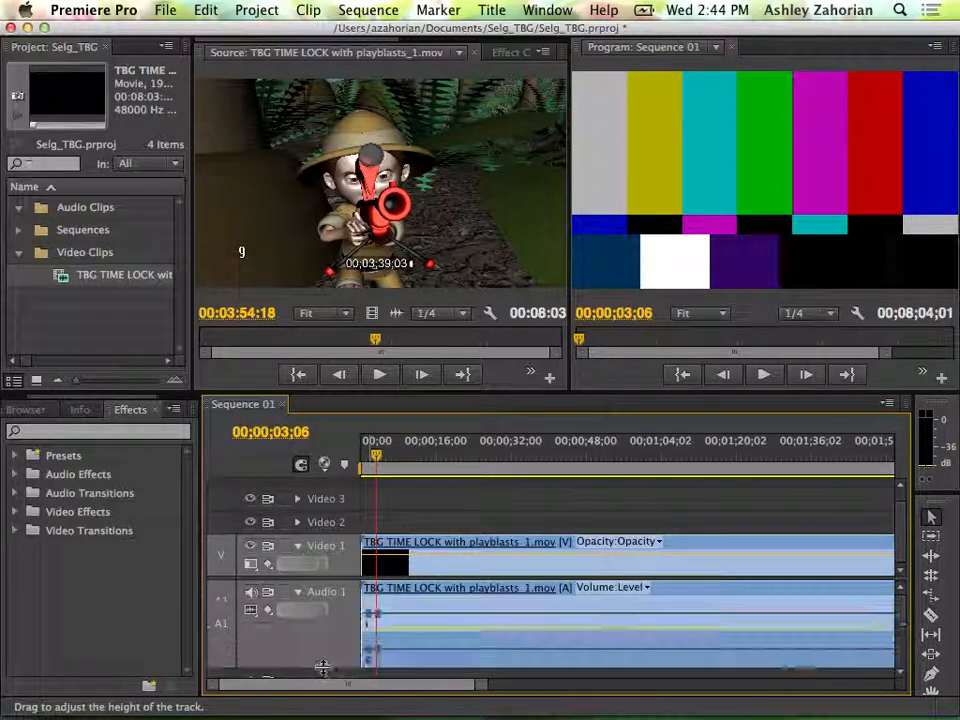
{"action": "left_click", "coordinate": [402, 458]}
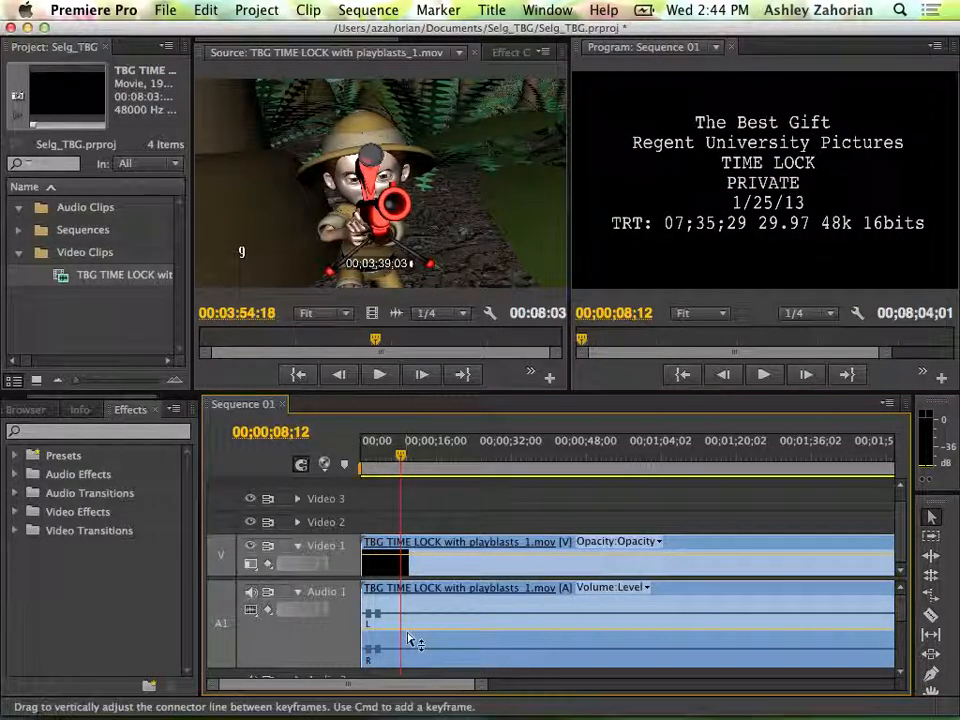
{"action": "mouse_move", "coordinate": [409, 640]}
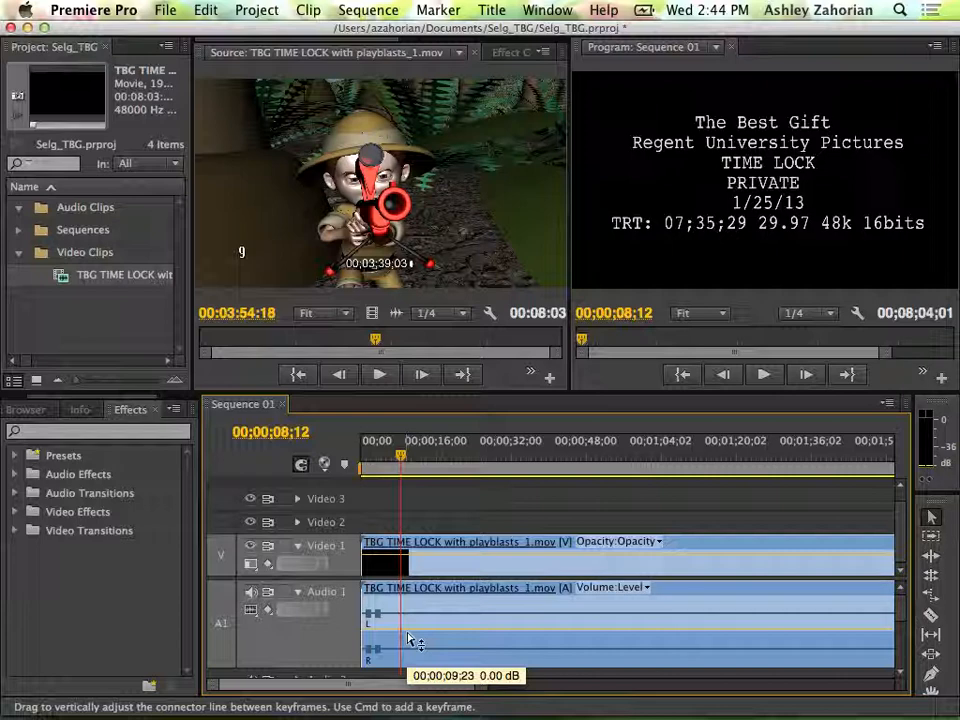
{"action": "left_click", "coordinate": [360, 457]}
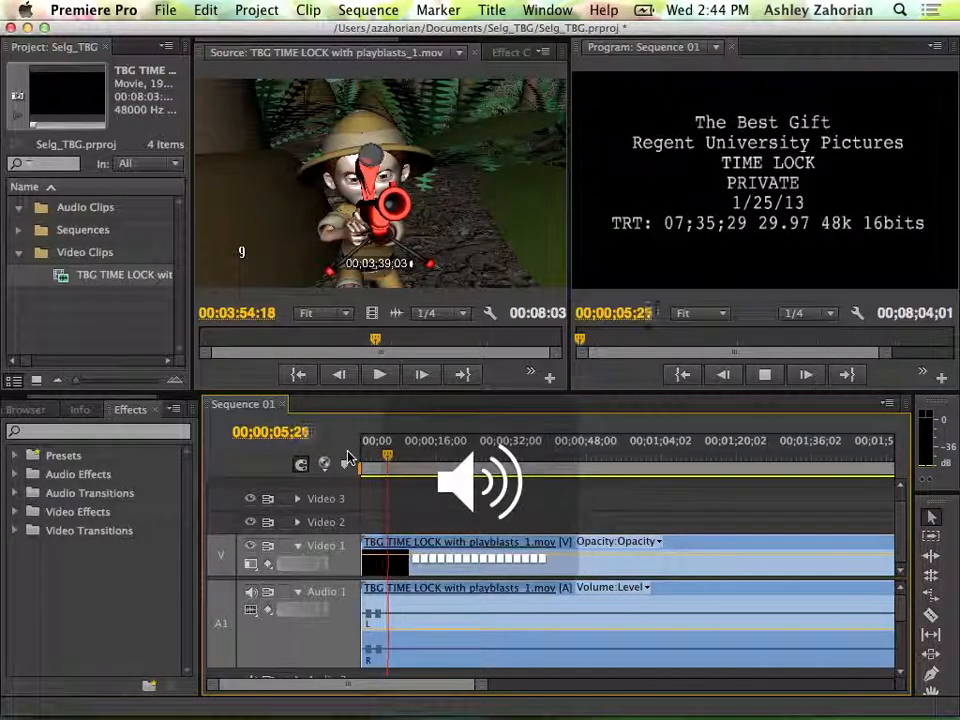
{"action": "key", "text": "space"}
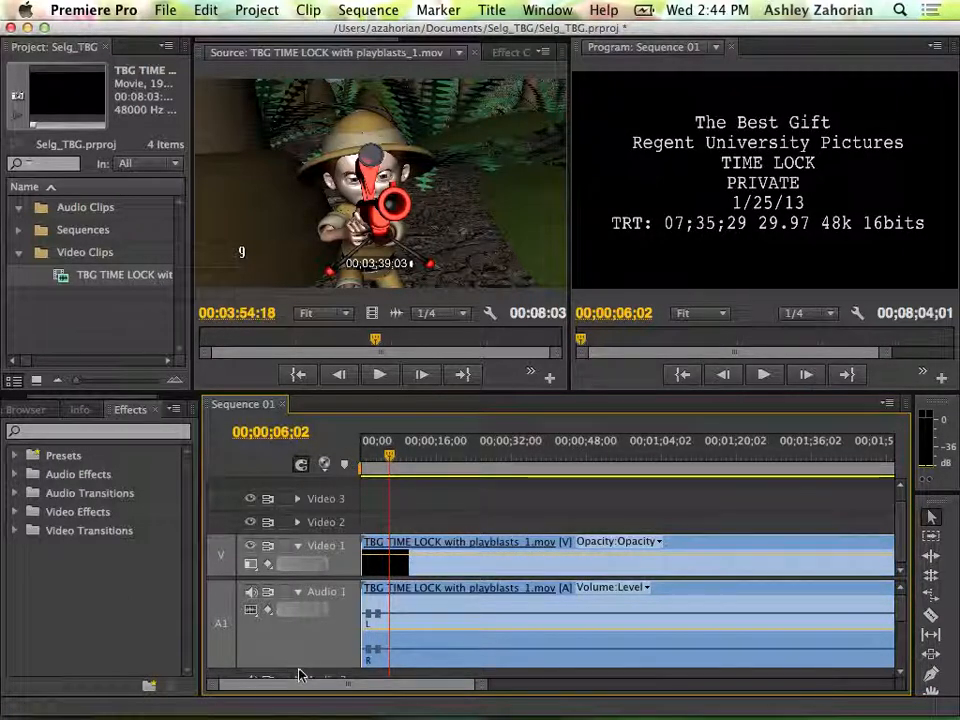
Reduce the Audio 1 track's height, collapse it, and zoom the timeline out until the whole TBG TIME LOCK clip fits.
{"action": "left_click_drag", "start_coordinate": [300, 670], "coordinate": [296, 632]}
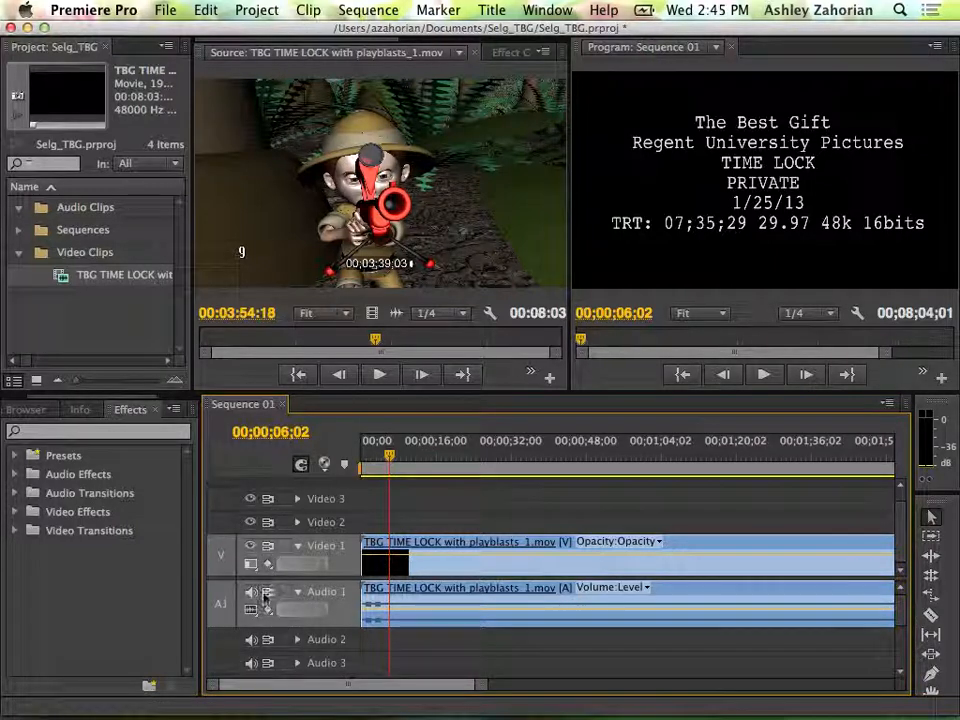
{"action": "left_click", "coordinate": [297, 594]}
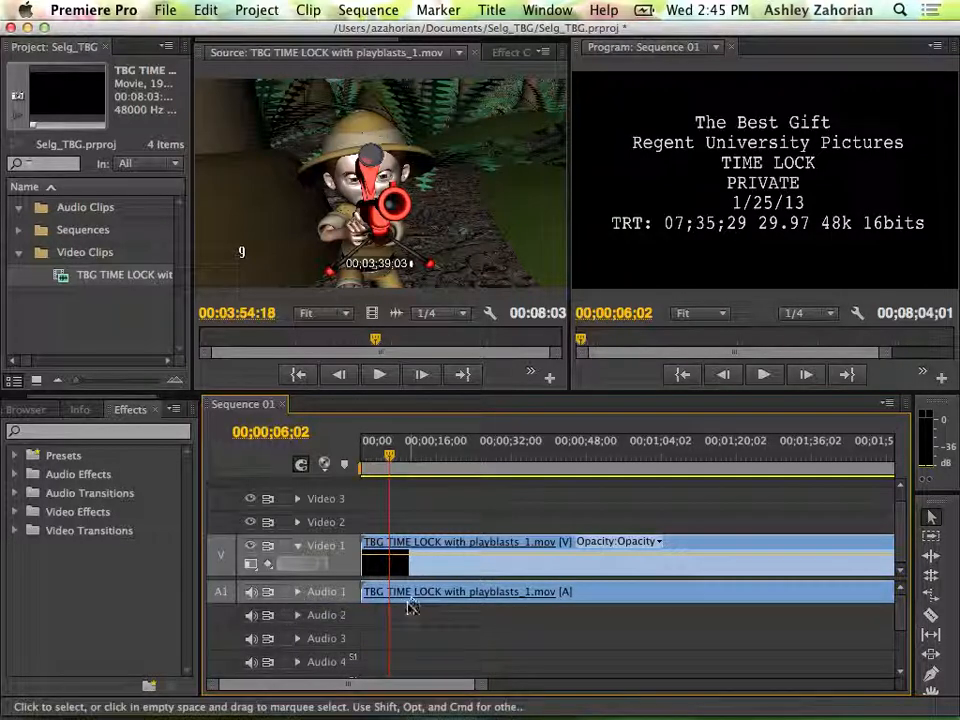
{"action": "left_click", "coordinate": [486, 688]}
{"action": "left_click_drag", "start_coordinate": [486, 688], "coordinate": [771, 696]}
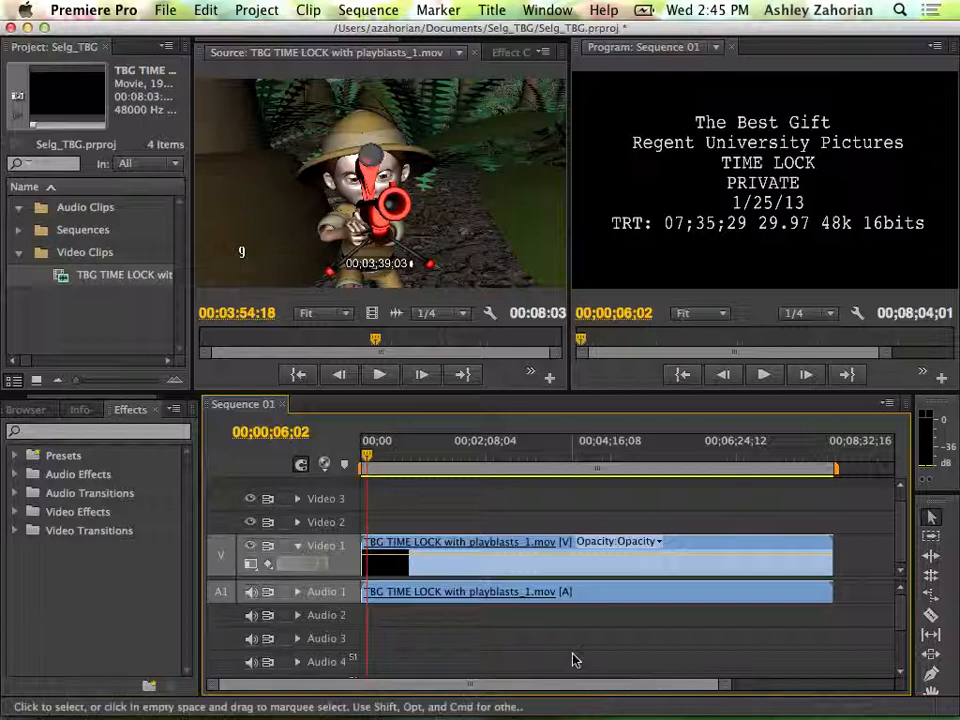
Lock the Video 1 and Audio 1 tracks holding the TBG TIME LOCK clip, and save the project.
{"action": "left_click", "coordinate": [499, 569]}
{"action": "left_click_drag", "start_coordinate": [524, 557], "coordinate": [443, 548]}
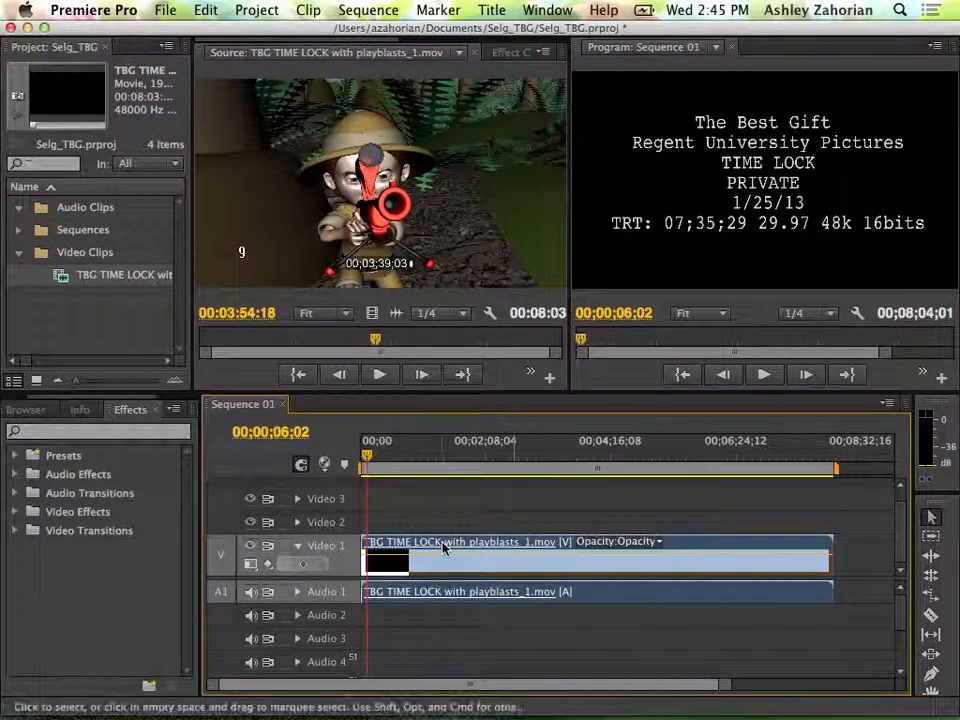
{"action": "left_click", "coordinate": [286, 548]}
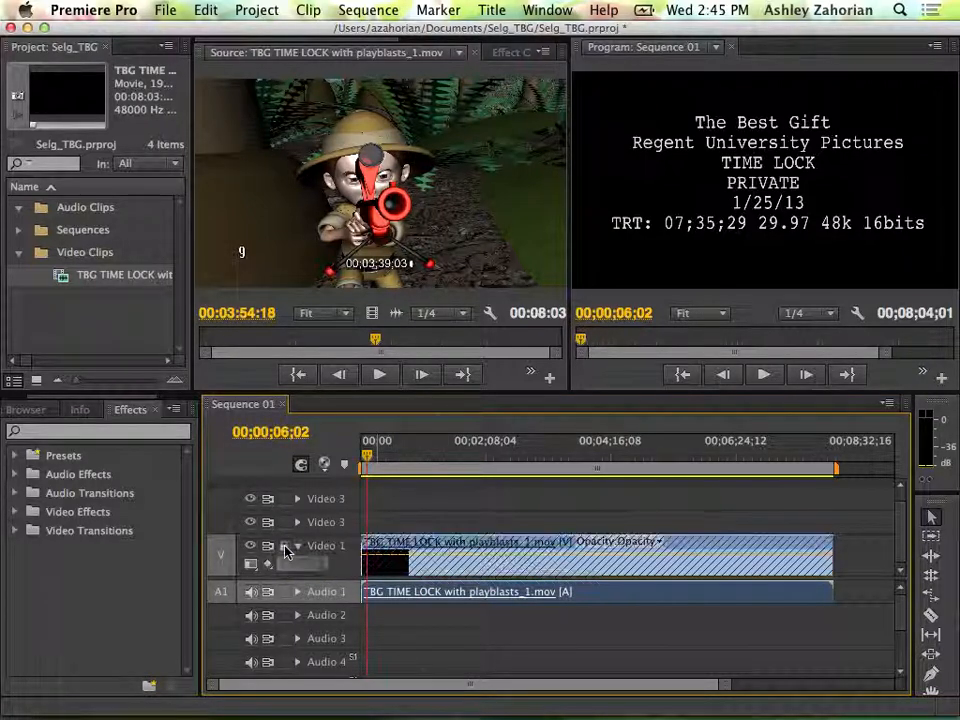
{"action": "left_click", "coordinate": [284, 592]}
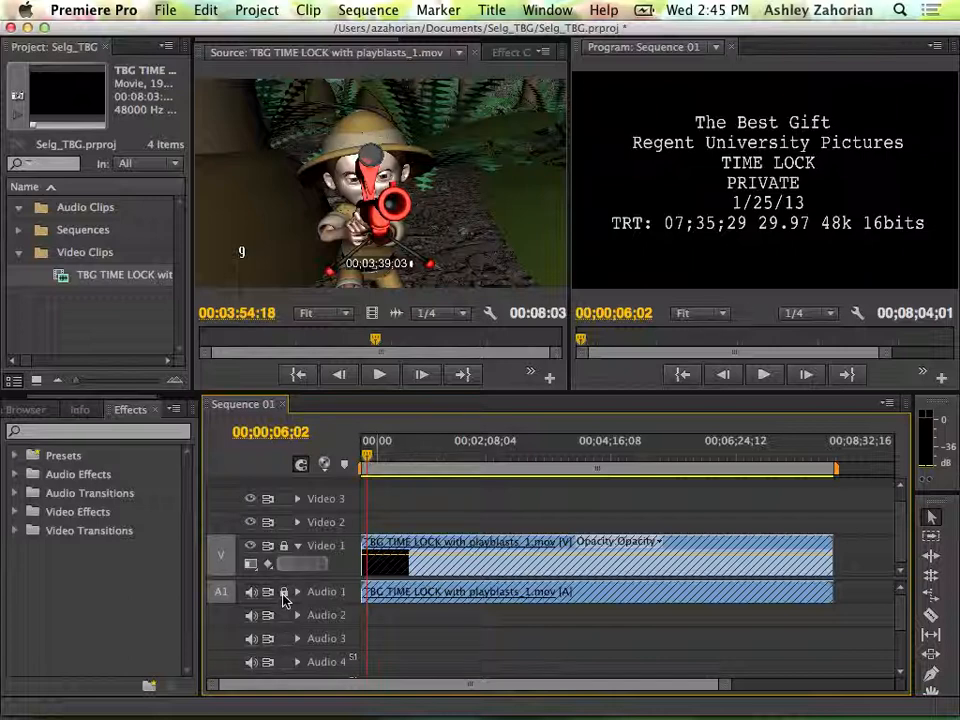
{"action": "key", "text": "super+s"}
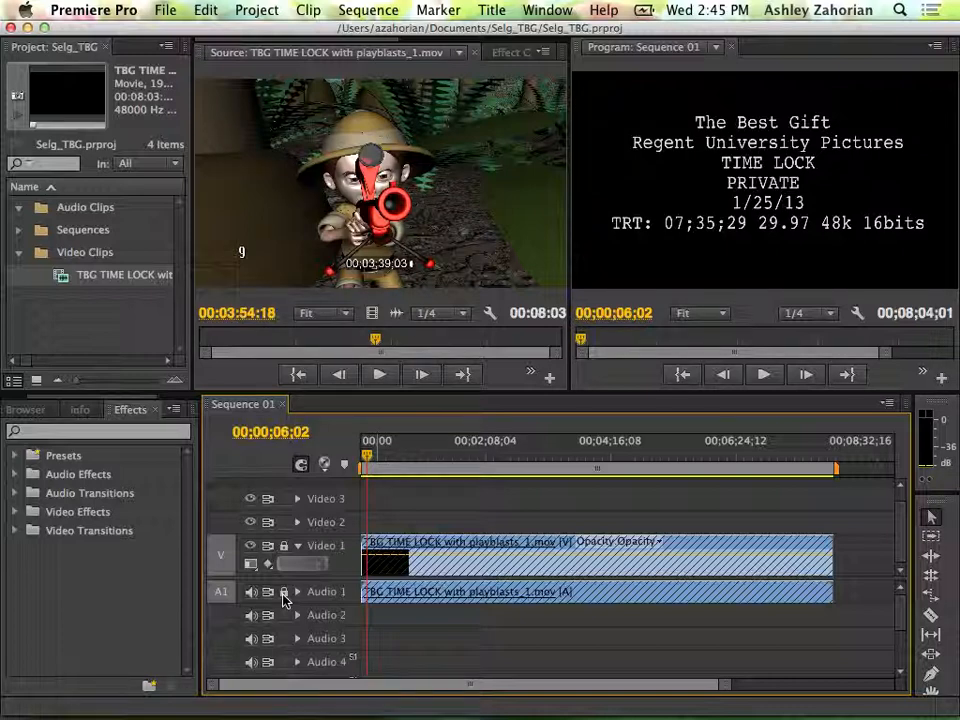
Switch to QuickTime Player.
{"action": "mouse_move", "coordinate": [285, 695]}
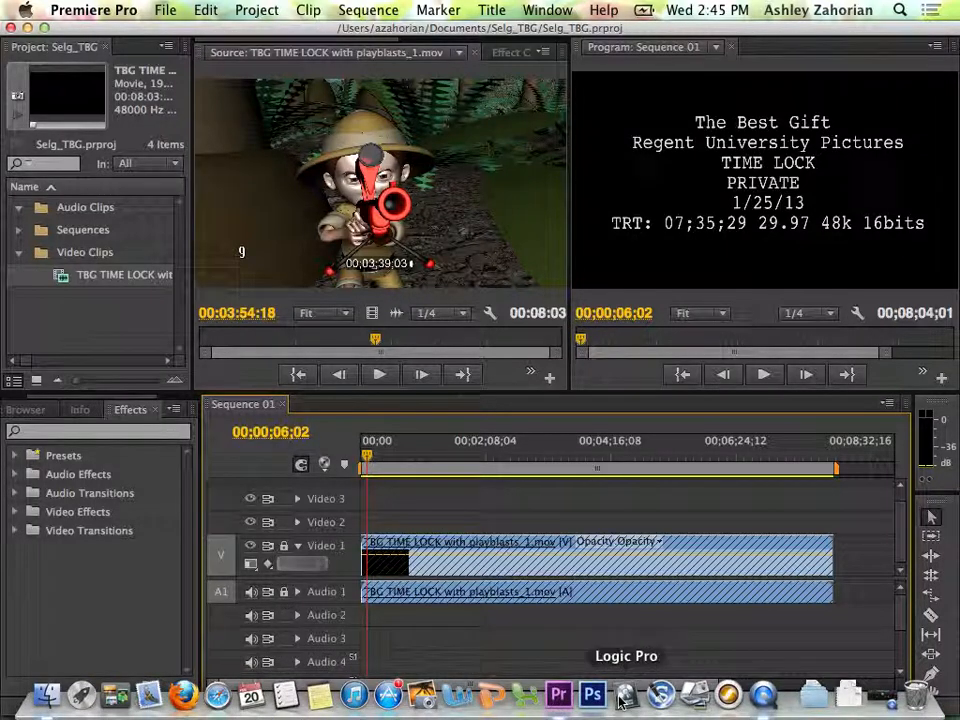
{"action": "left_click", "coordinate": [764, 698]}
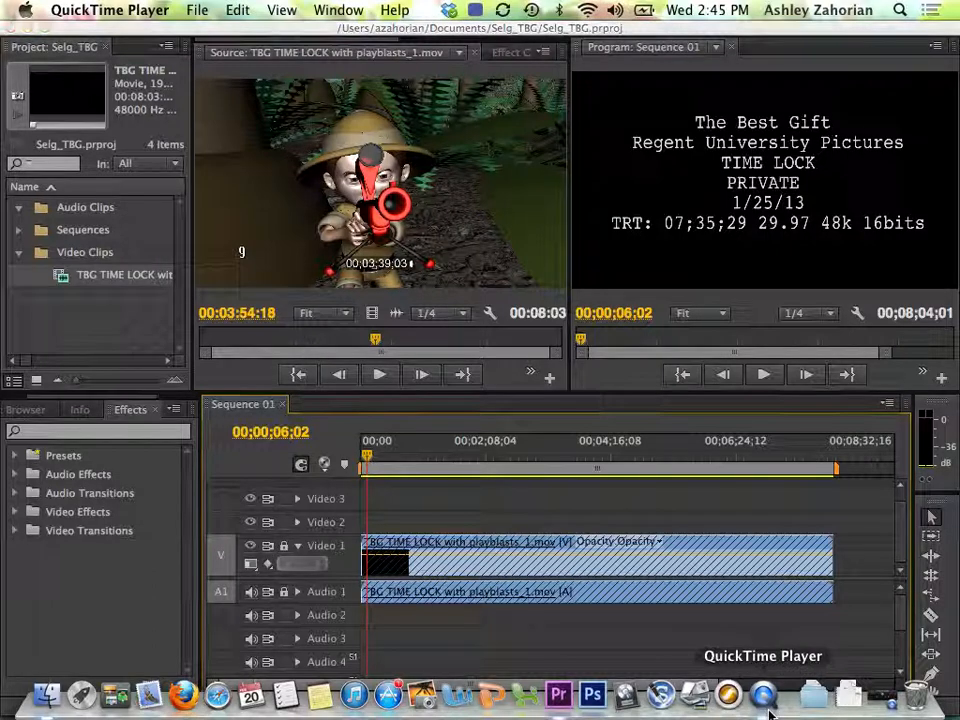